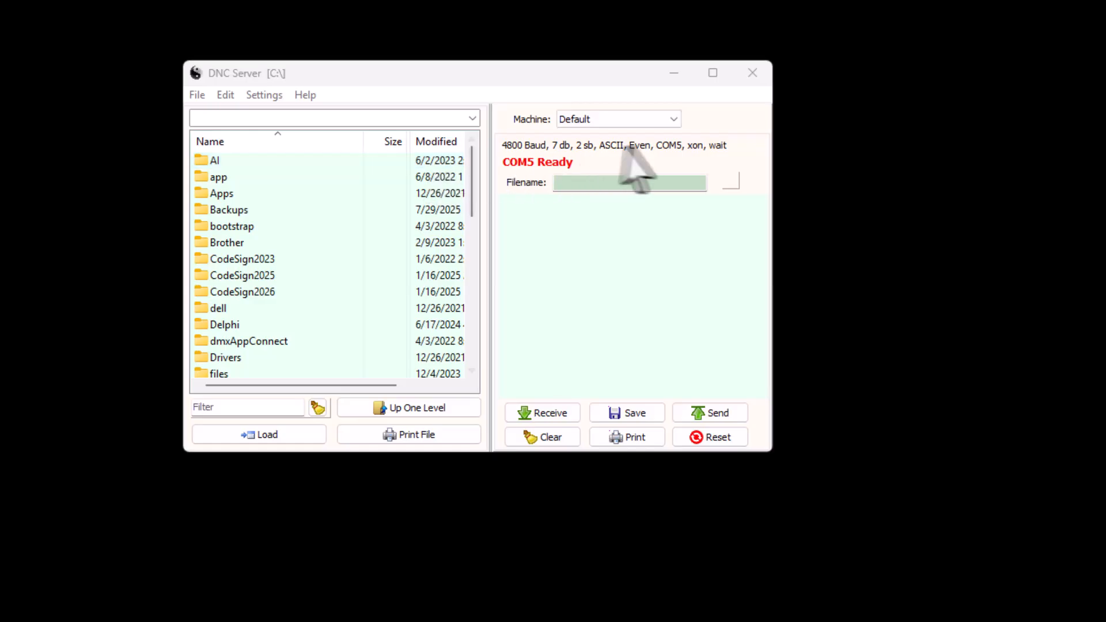
Add a new machine format named Mazak to the machine list.
{"action": "left_click", "coordinate": [671, 119]}
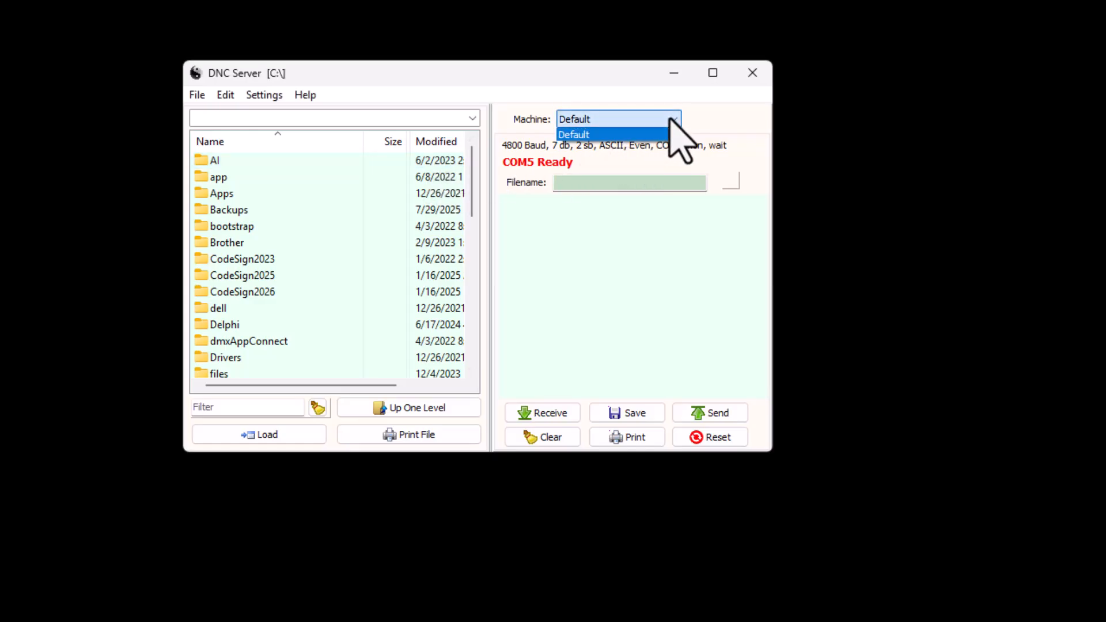
{"action": "left_click", "coordinate": [672, 120]}
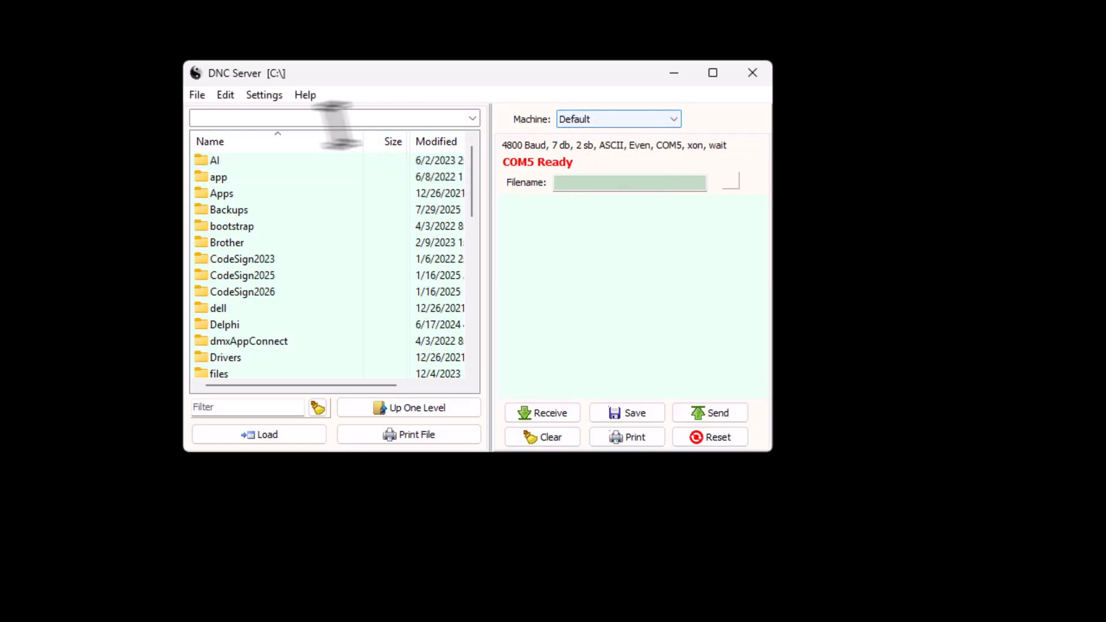
{"action": "left_click", "coordinate": [265, 96]}
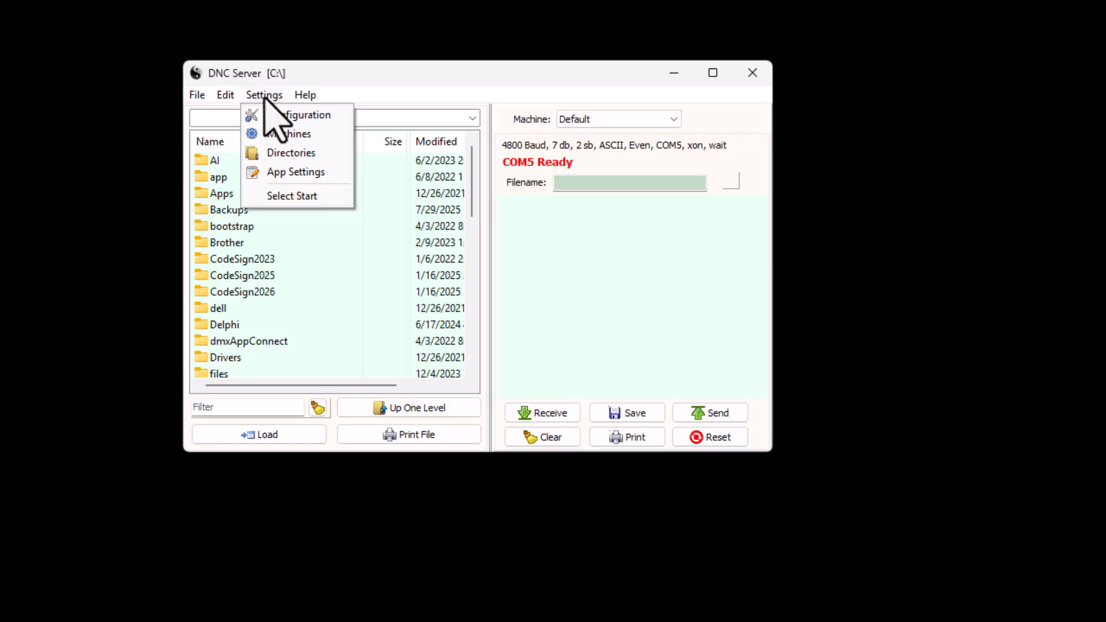
{"action": "left_click", "coordinate": [272, 134]}
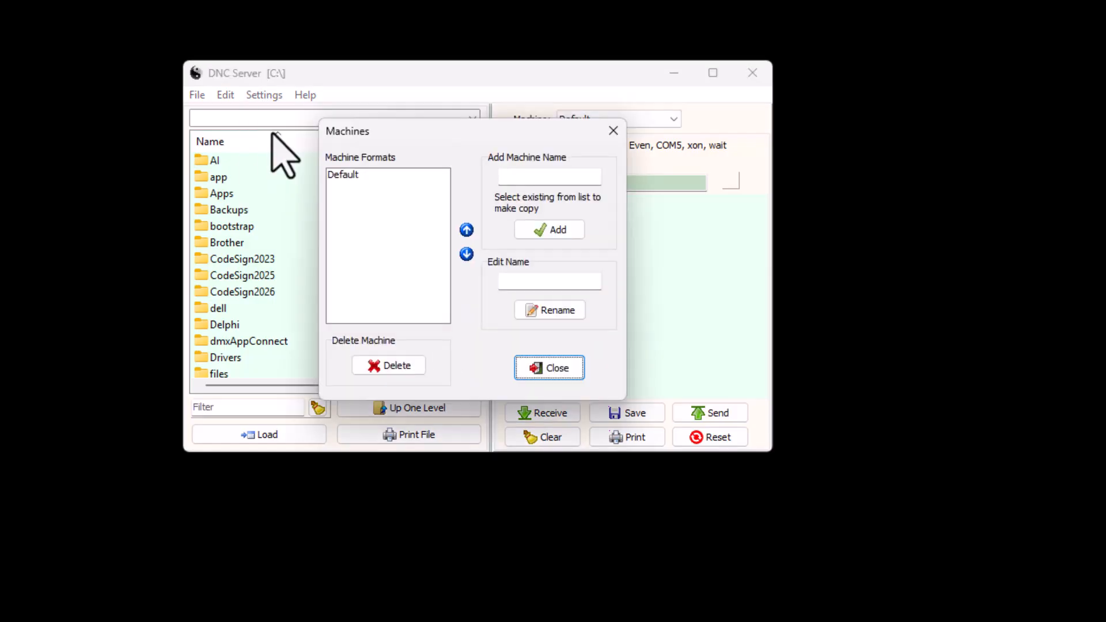
{"action": "left_click", "coordinate": [521, 178]}
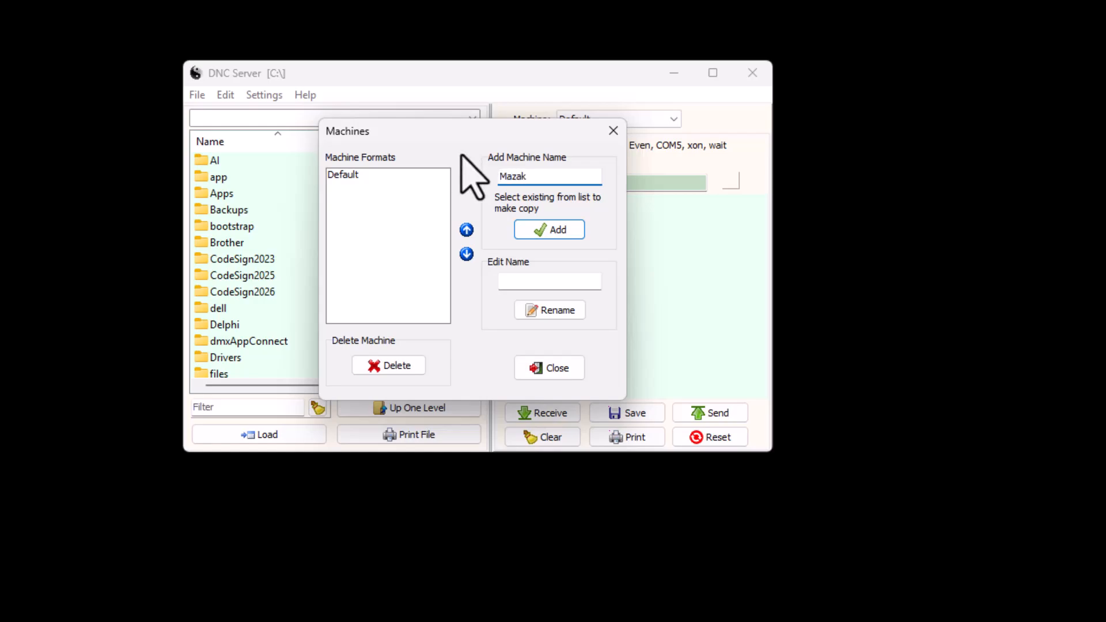
{"action": "left_click", "coordinate": [535, 230]}
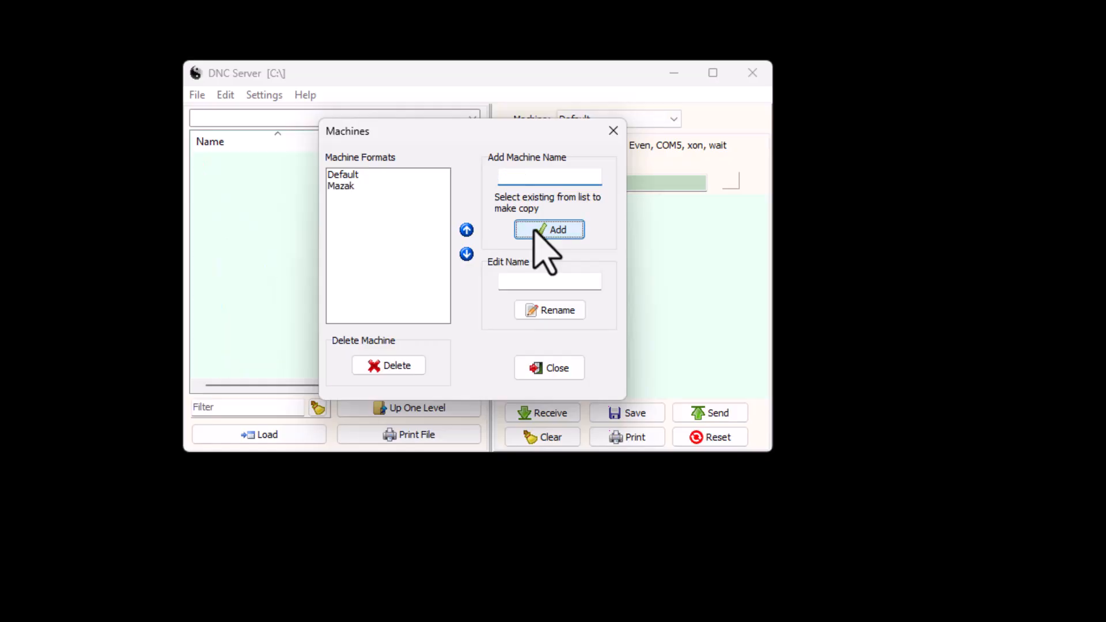
Add a second machine format named Okuma, then check the machines available for selection in the main window.
{"action": "left_click", "coordinate": [526, 176]}
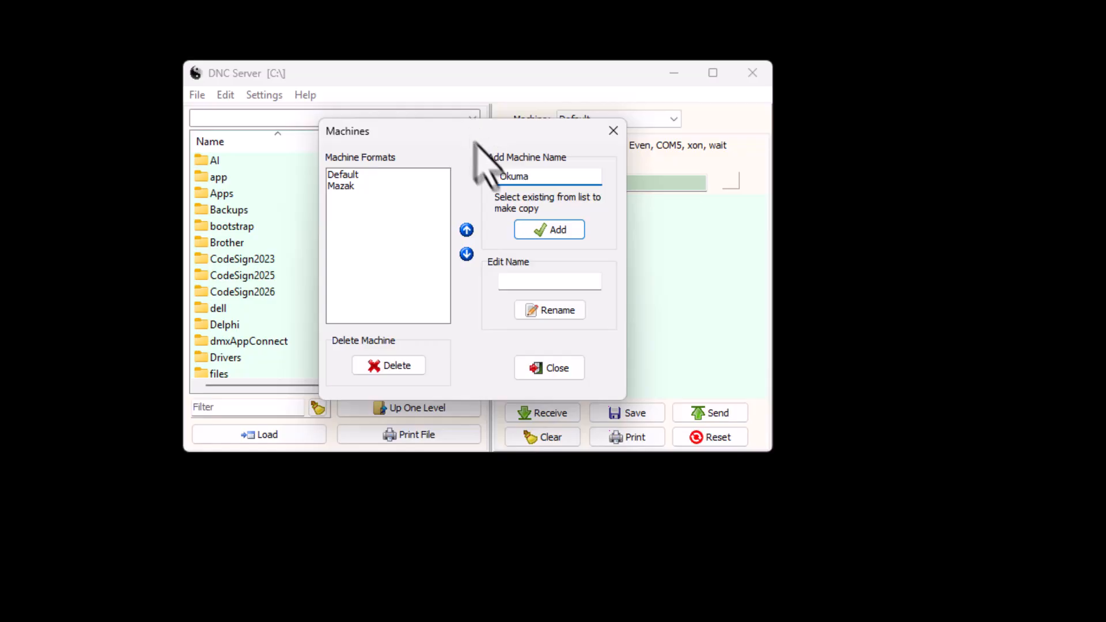
{"action": "left_click", "coordinate": [532, 228]}
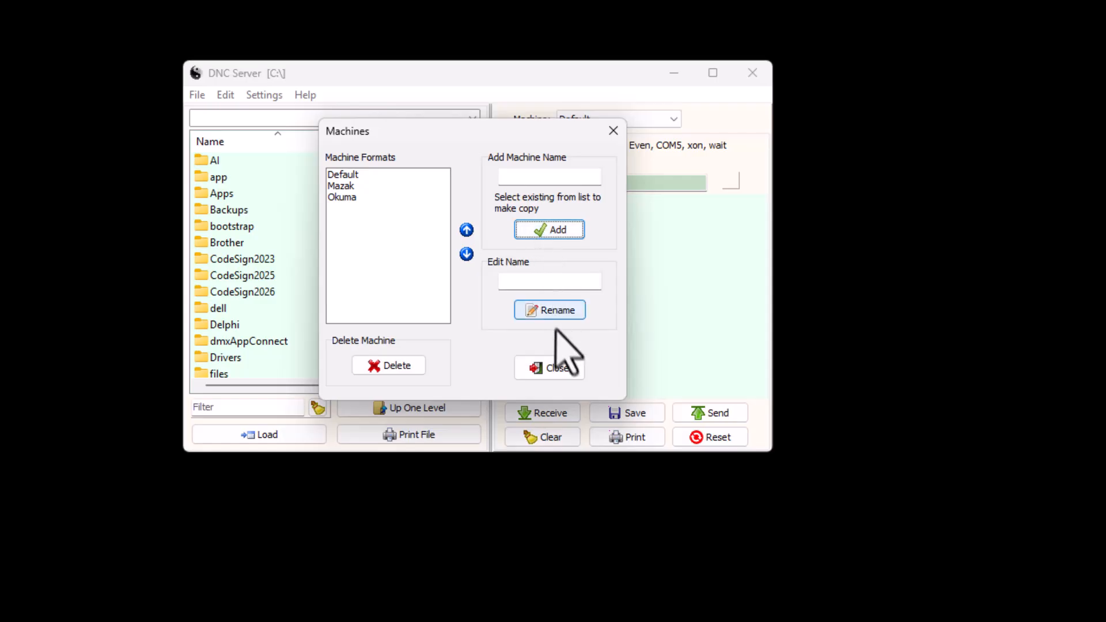
{"action": "left_click", "coordinate": [549, 368]}
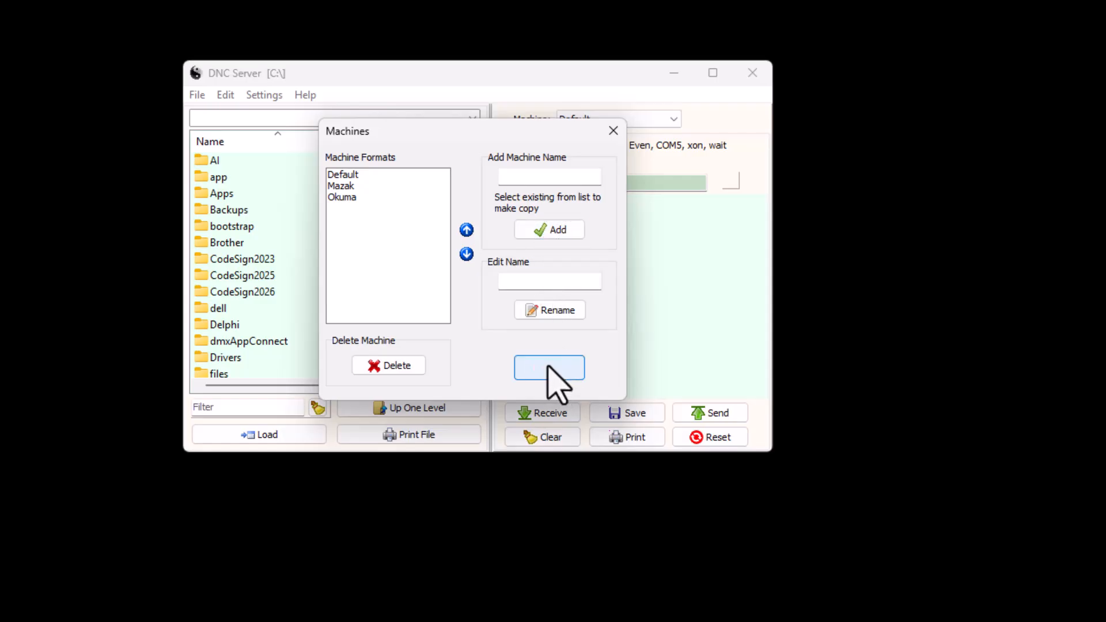
{"action": "left_click", "coordinate": [672, 119]}
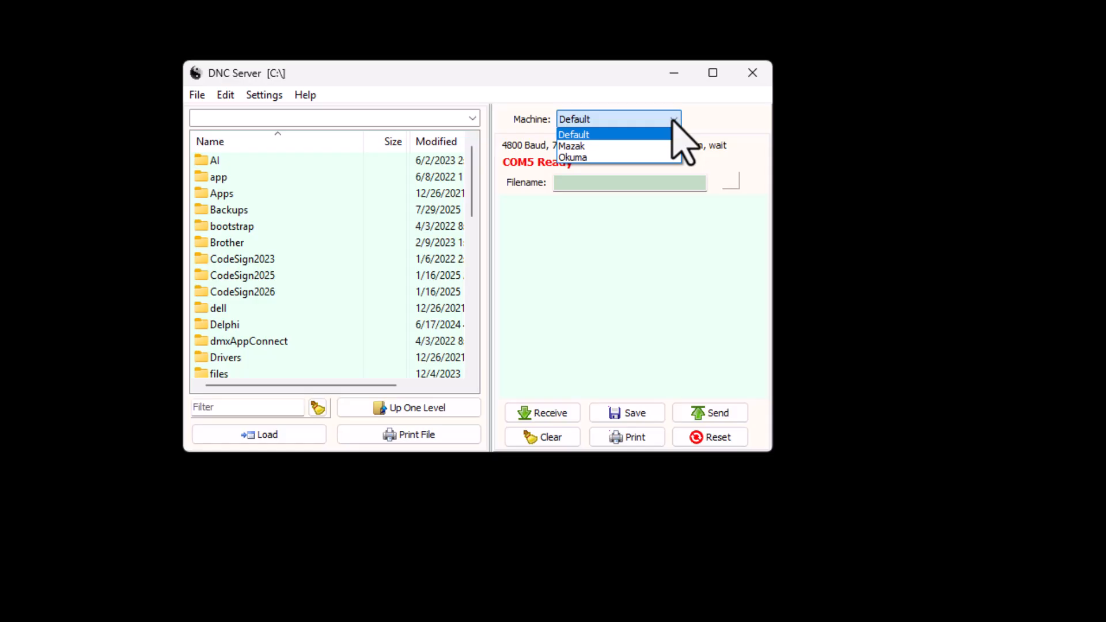
{"action": "left_click", "coordinate": [672, 120]}
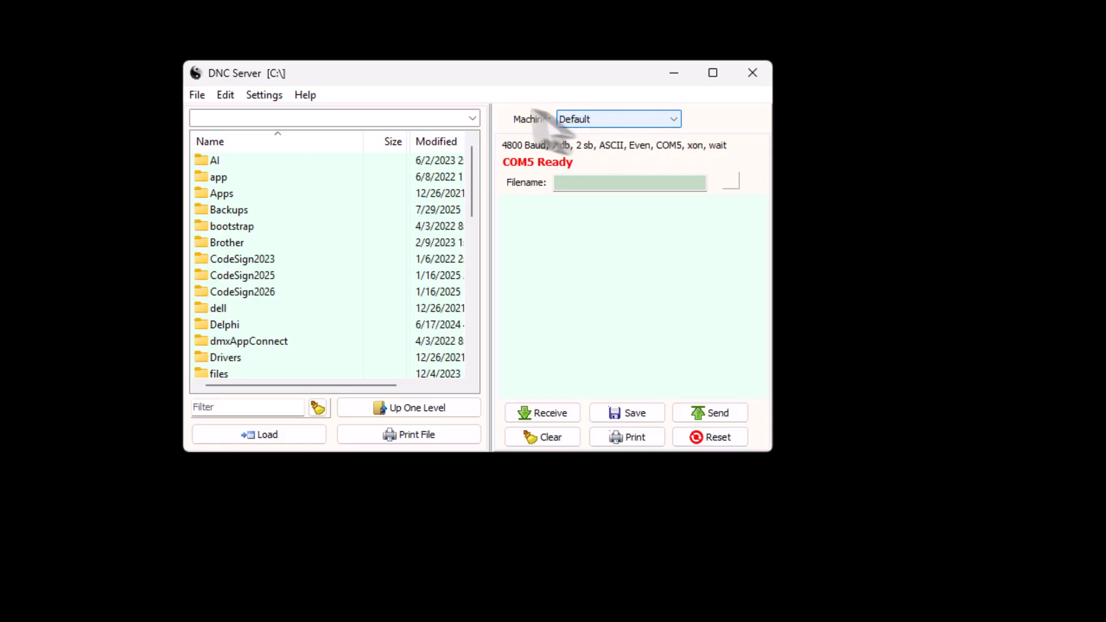
Add a directory shortcut with the description Mazak that links to the folder C:\NC Programs\Mazak.
{"action": "left_click", "coordinate": [262, 96]}
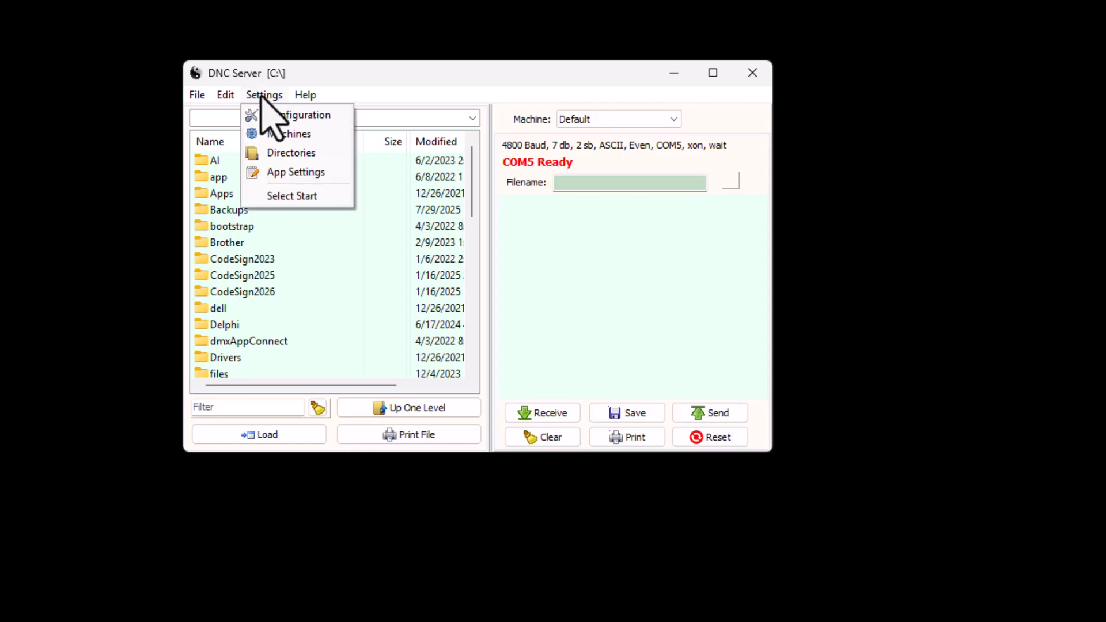
{"action": "left_click", "coordinate": [279, 154]}
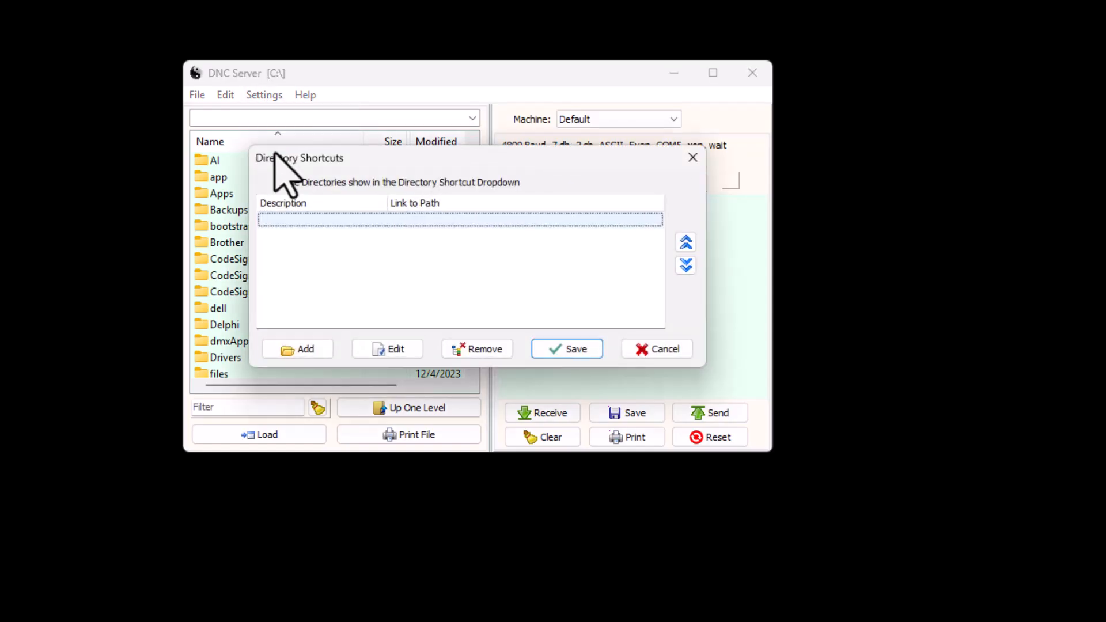
{"action": "left_click", "coordinate": [300, 350]}
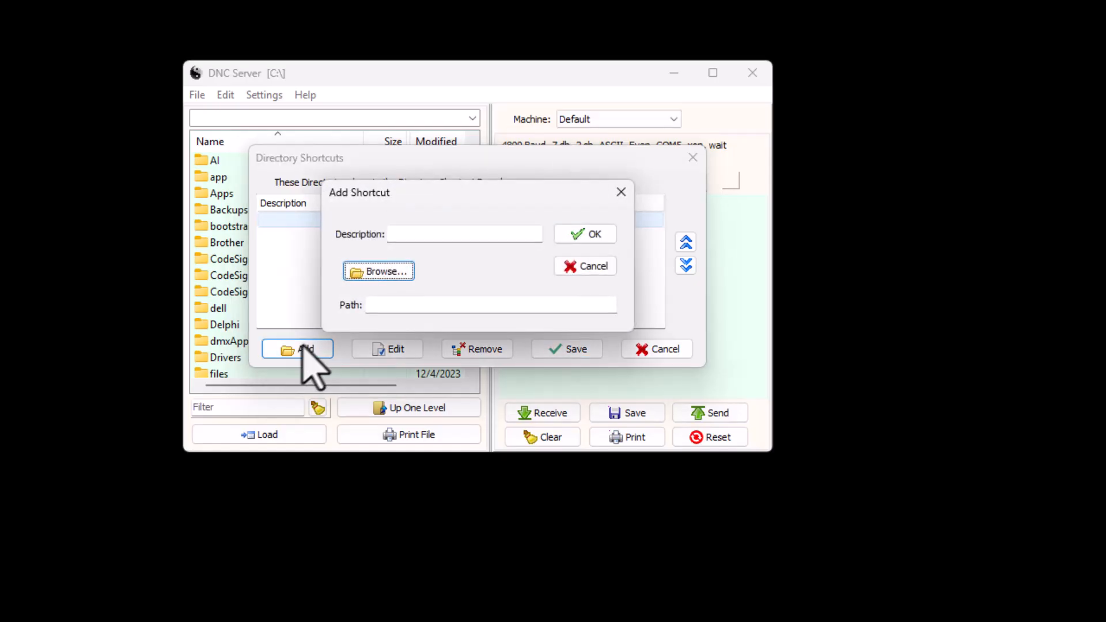
{"action": "left_click", "coordinate": [413, 234]}
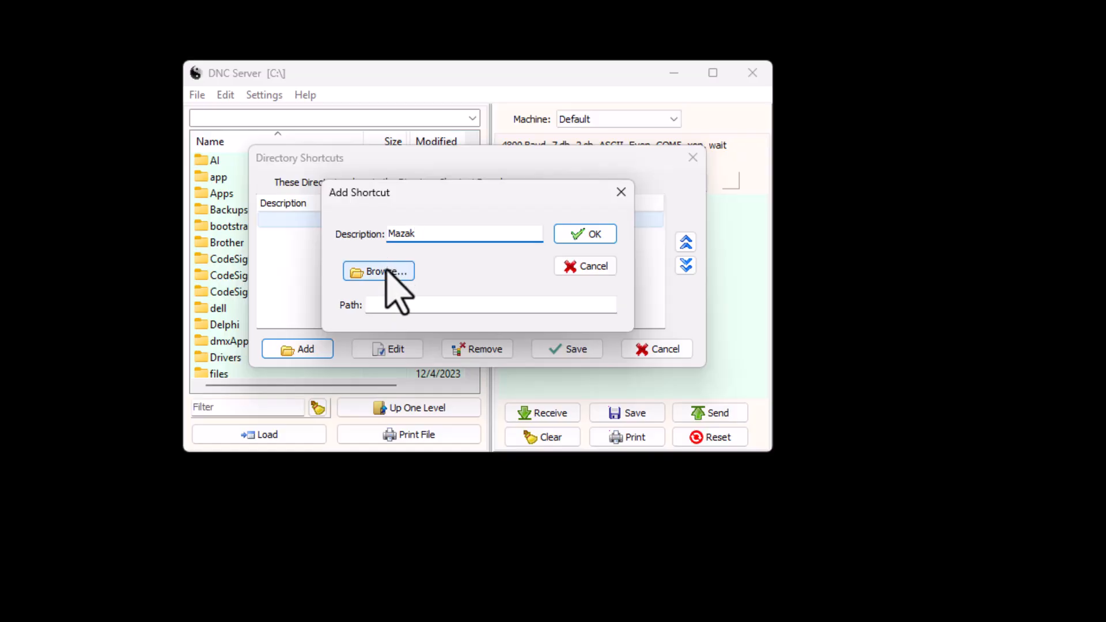
{"action": "left_click", "coordinate": [387, 269]}
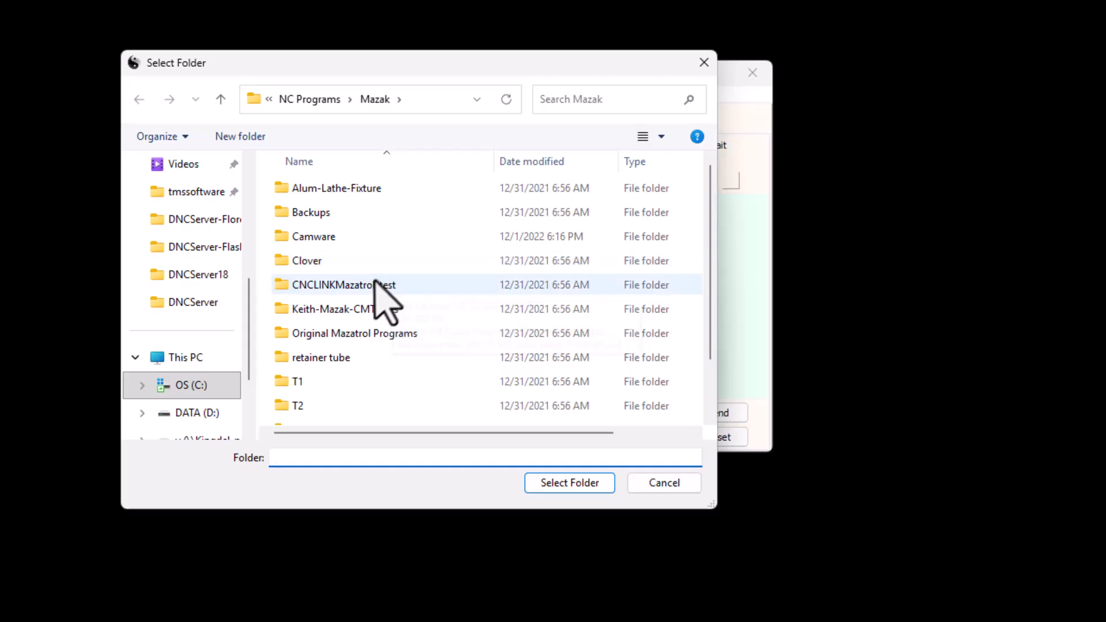
{"action": "left_click", "coordinate": [195, 387]}
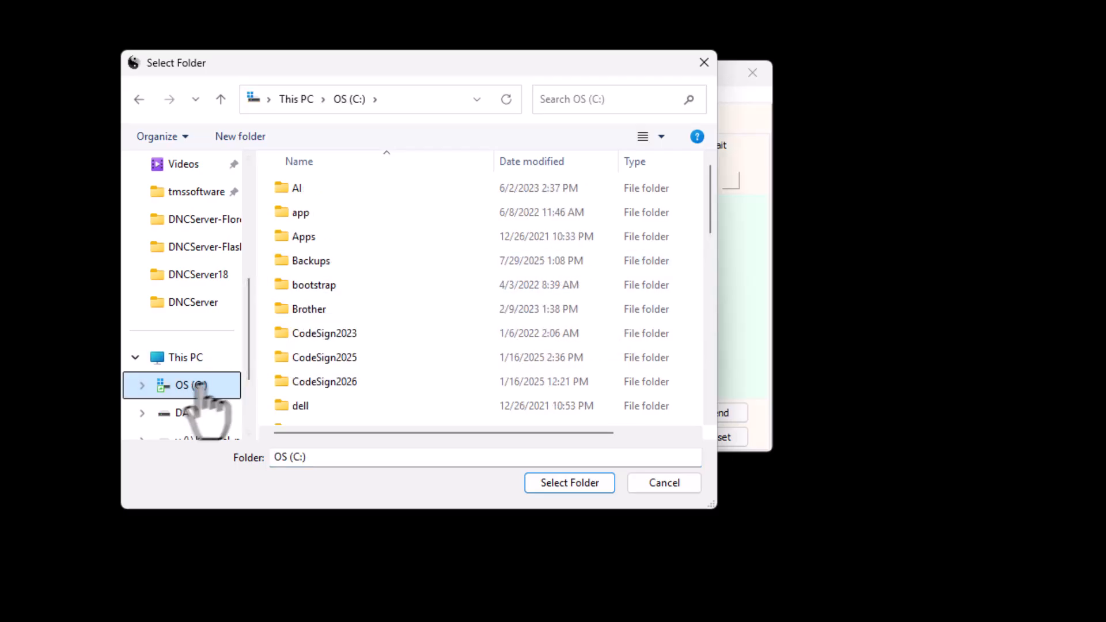
{"action": "scroll", "coordinate": [346, 358], "scroll_direction": "down", "scroll_amount": 1}
{"action": "scroll", "coordinate": [340, 341], "scroll_direction": "down", "scroll_amount": 4}
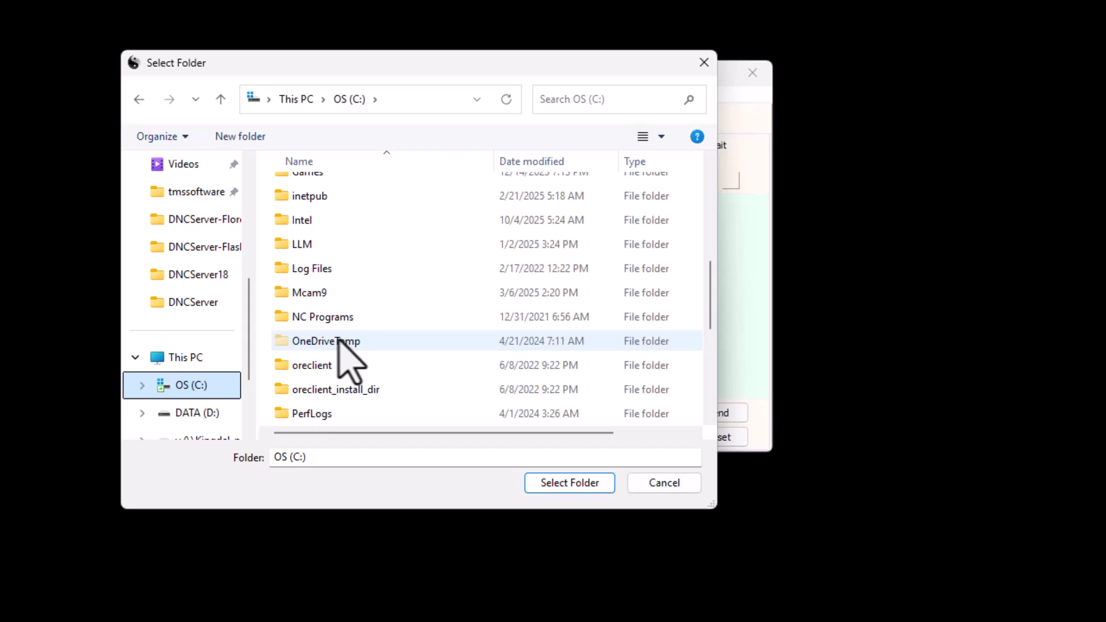
{"action": "double_click", "coordinate": [291, 316]}
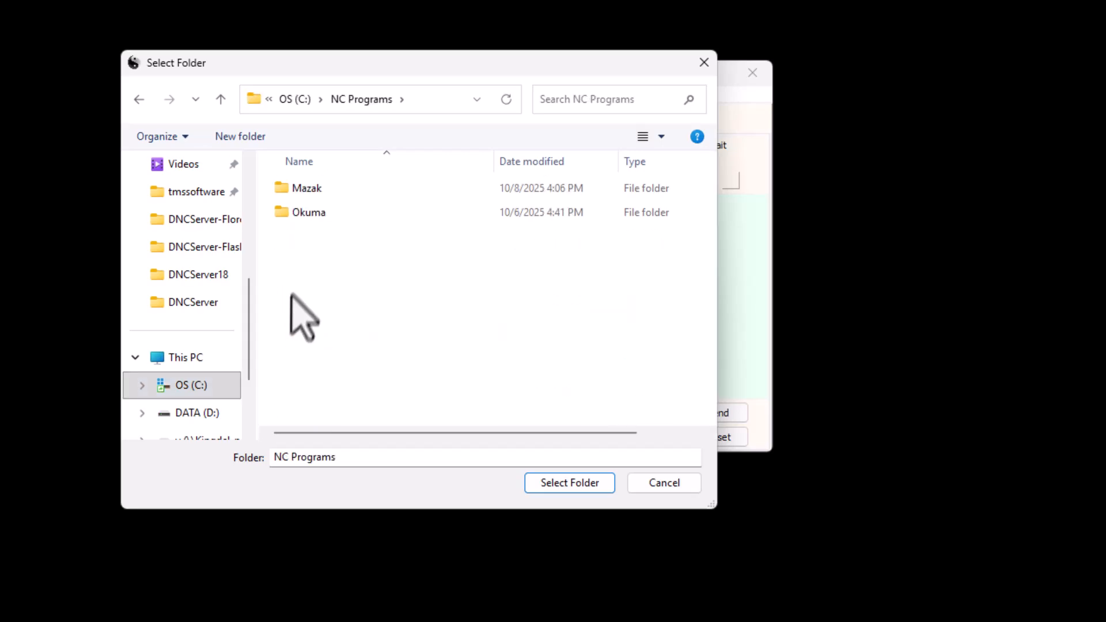
{"action": "left_click", "coordinate": [284, 190]}
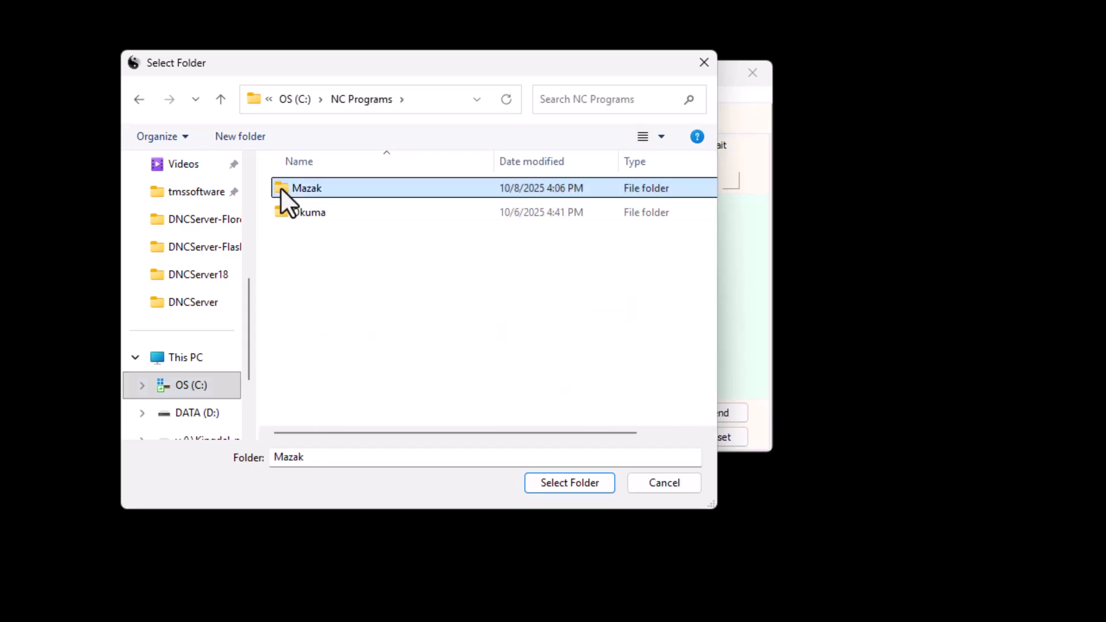
{"action": "left_click", "coordinate": [559, 484]}
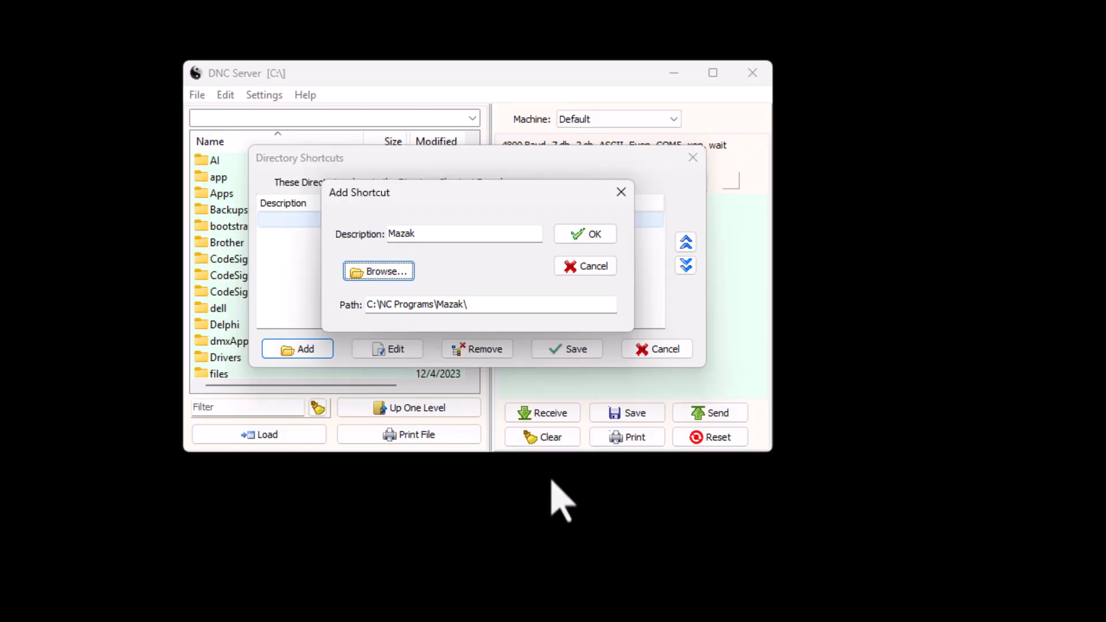
{"action": "left_click", "coordinate": [578, 237]}
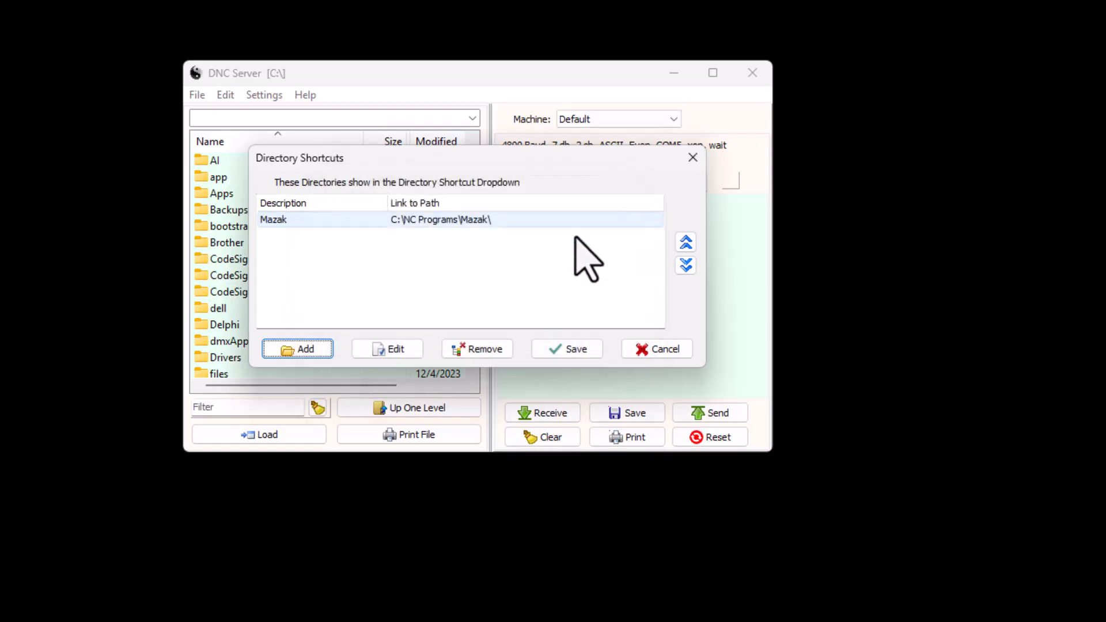
Add a directory shortcut with the description Okuma linking to C:\NC Programs\Okuma, and save the directory shortcuts.
{"action": "left_click", "coordinate": [305, 348]}
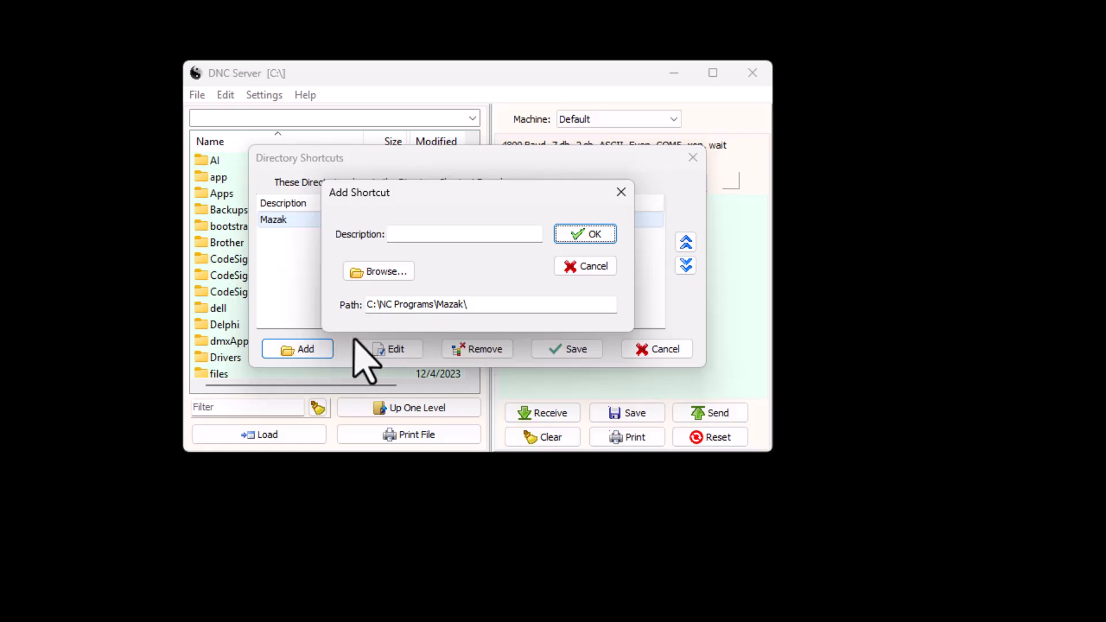
{"action": "left_click", "coordinate": [424, 235]}
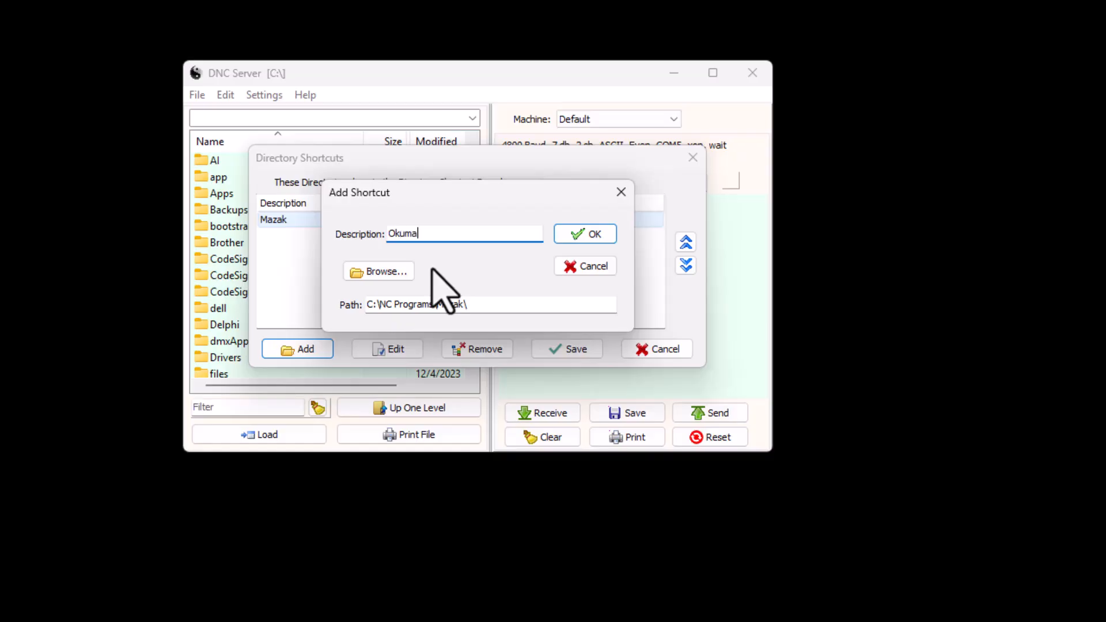
{"action": "left_click", "coordinate": [389, 273]}
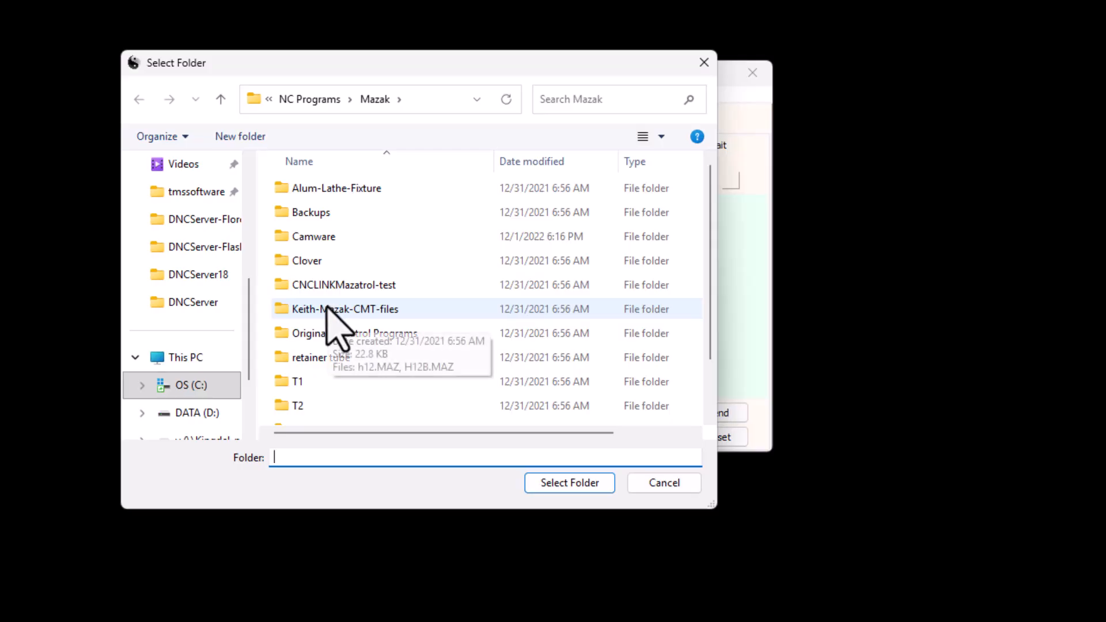
{"action": "left_click", "coordinate": [319, 99]}
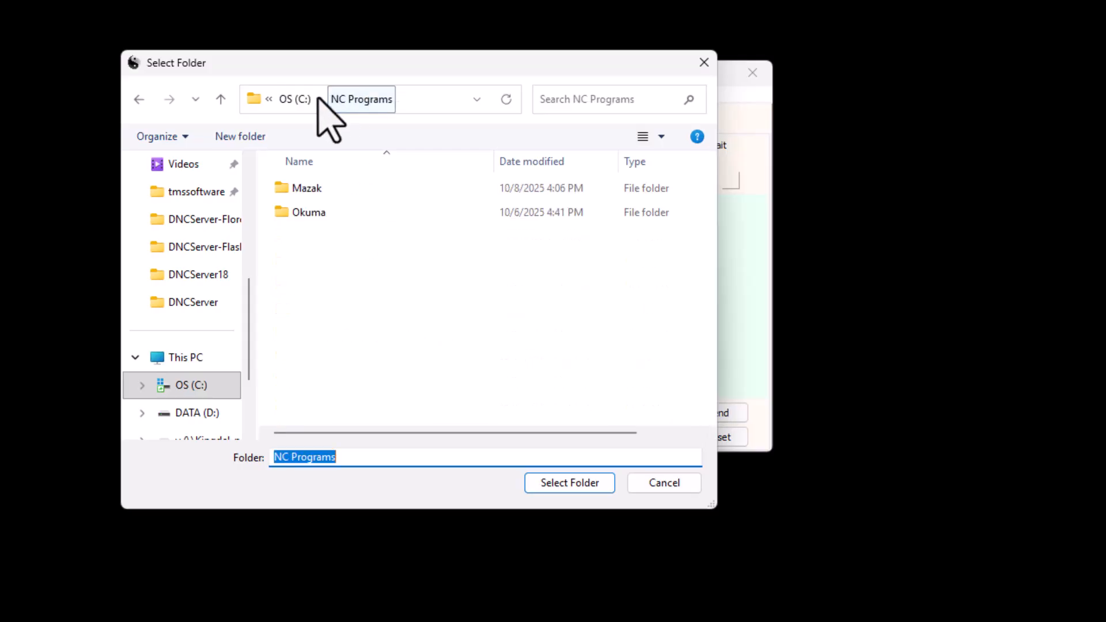
{"action": "left_click", "coordinate": [280, 215]}
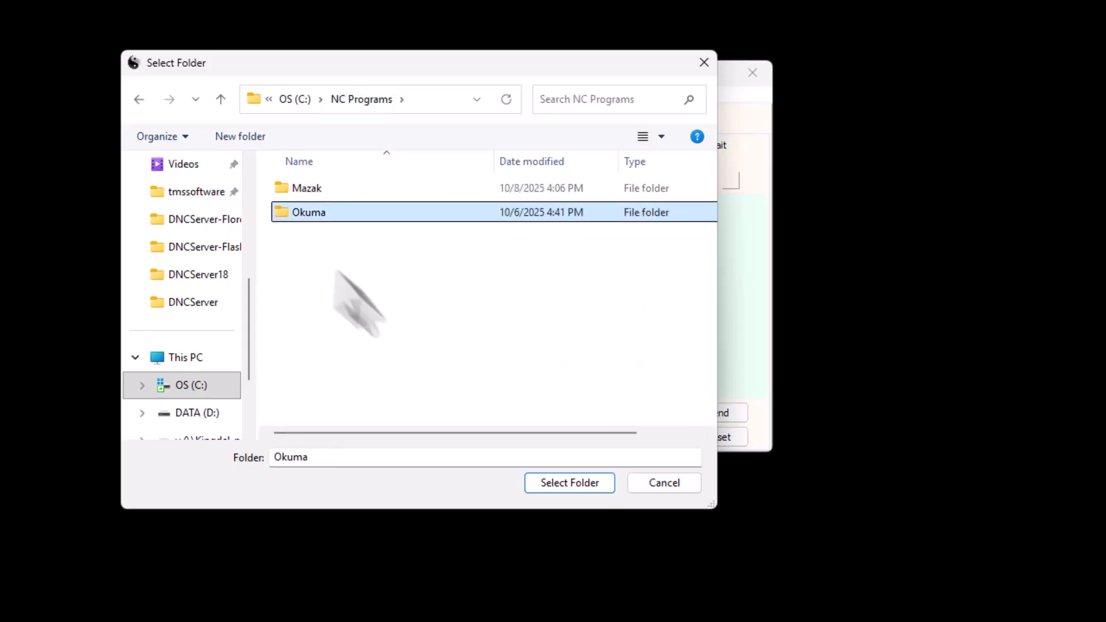
{"action": "left_click", "coordinate": [544, 487]}
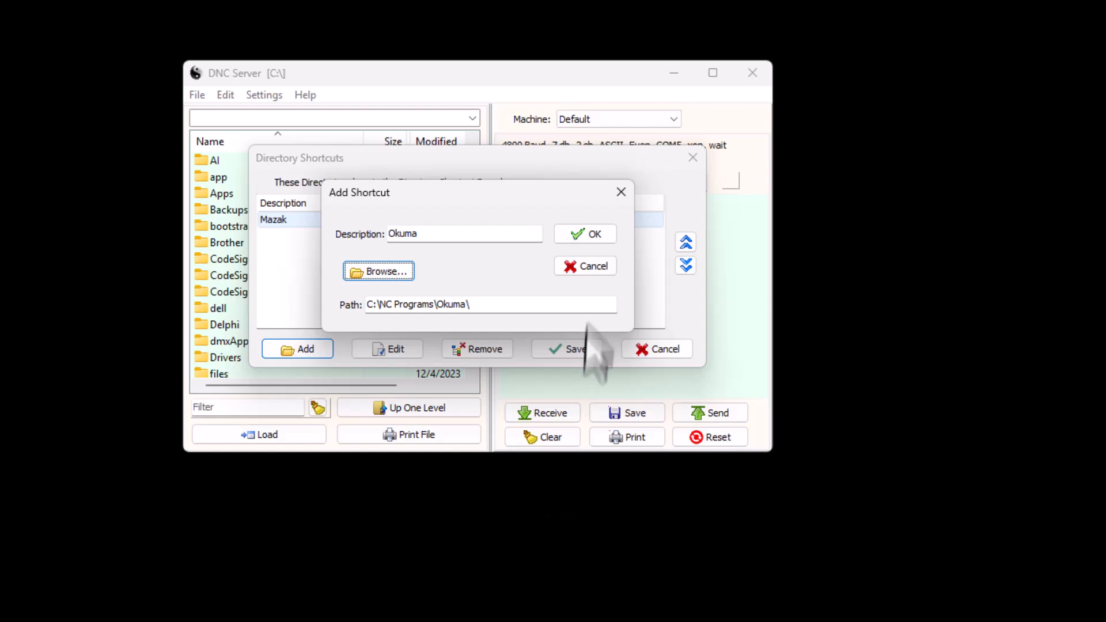
{"action": "left_click", "coordinate": [591, 235]}
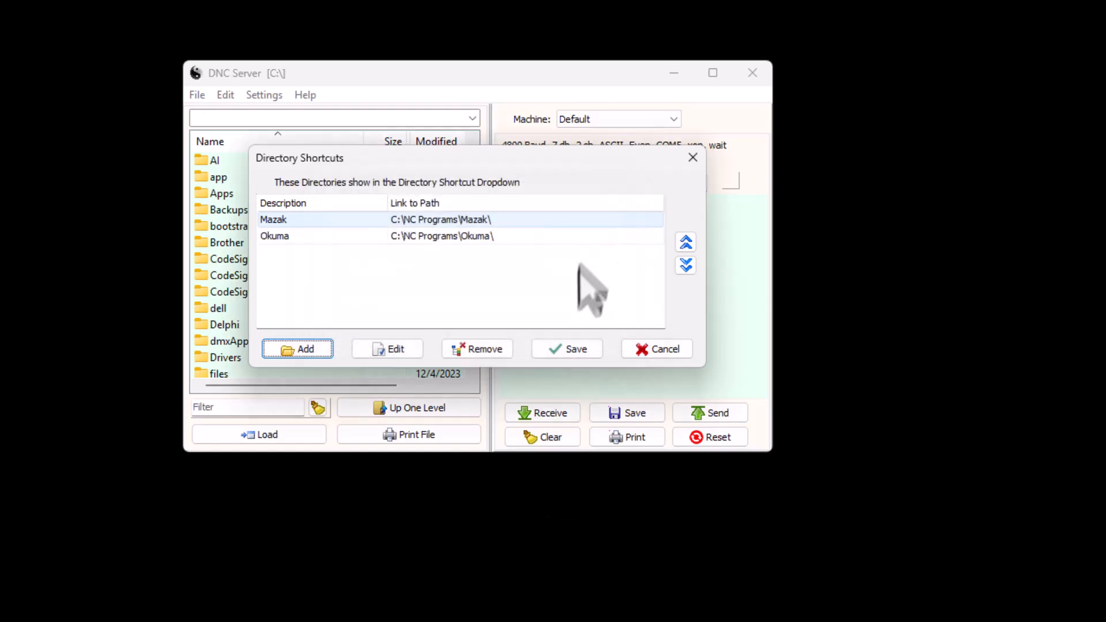
{"action": "left_click", "coordinate": [570, 349]}
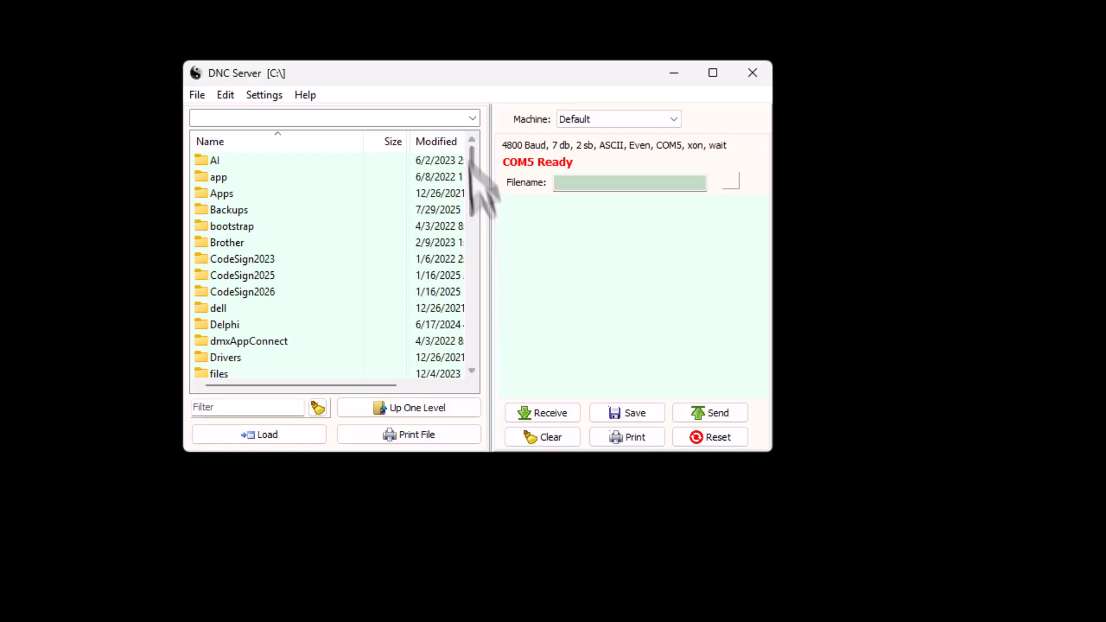
Try the directory shortcuts by switching the file list to MAZAK, to OKUMA, and back to MAZAK.
{"action": "left_click", "coordinate": [471, 118]}
{"action": "left_click", "coordinate": [456, 145]}
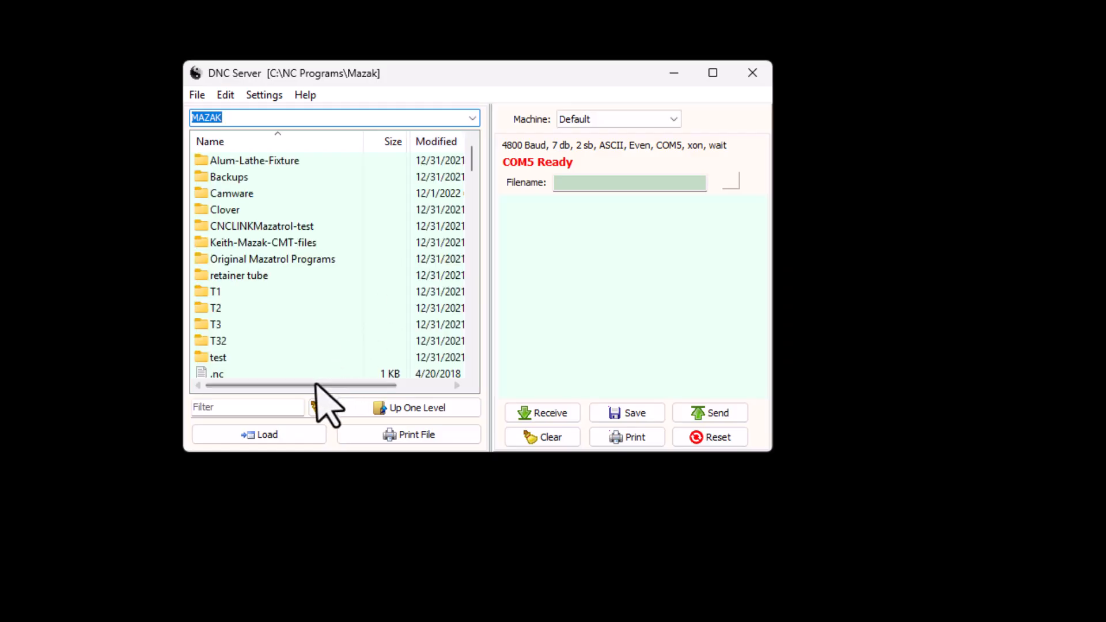
{"action": "left_click", "coordinate": [472, 119]}
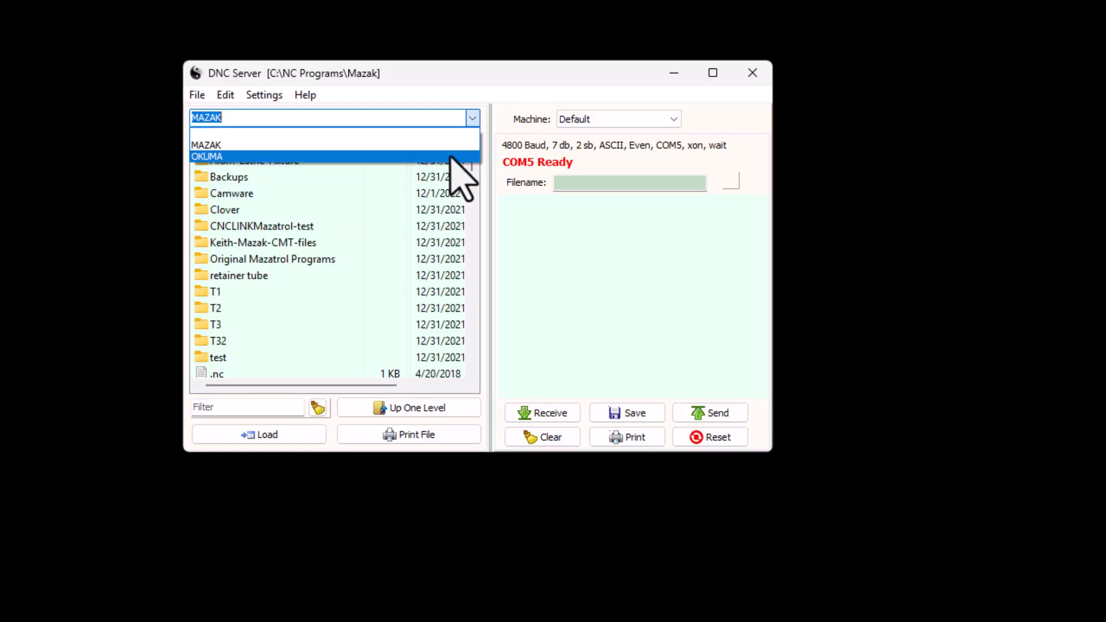
{"action": "left_click", "coordinate": [452, 155]}
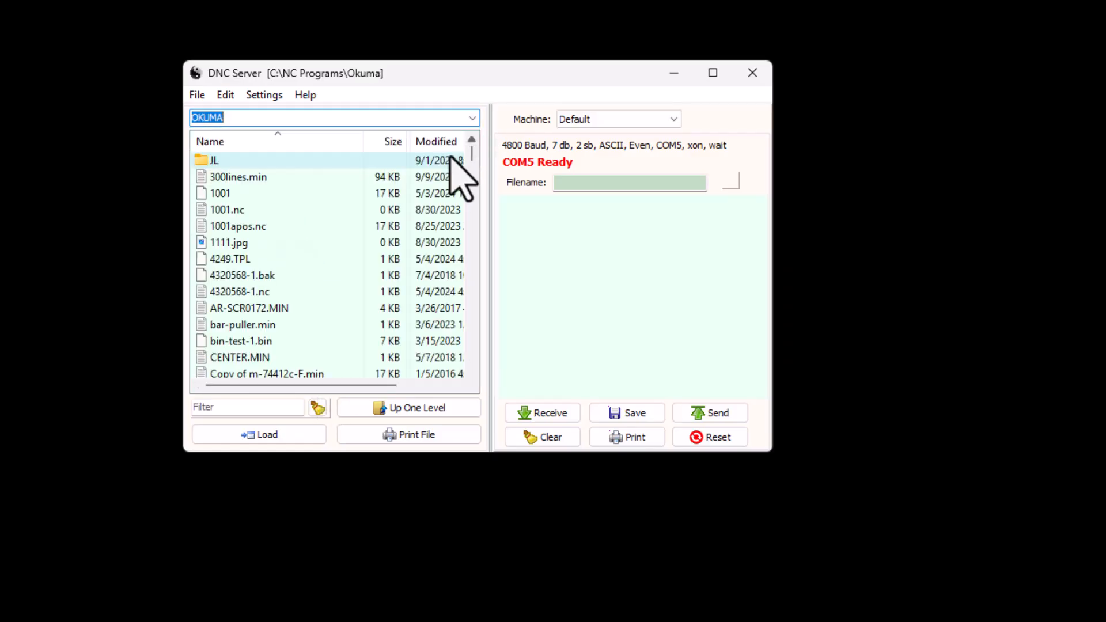
{"action": "left_click", "coordinate": [472, 119]}
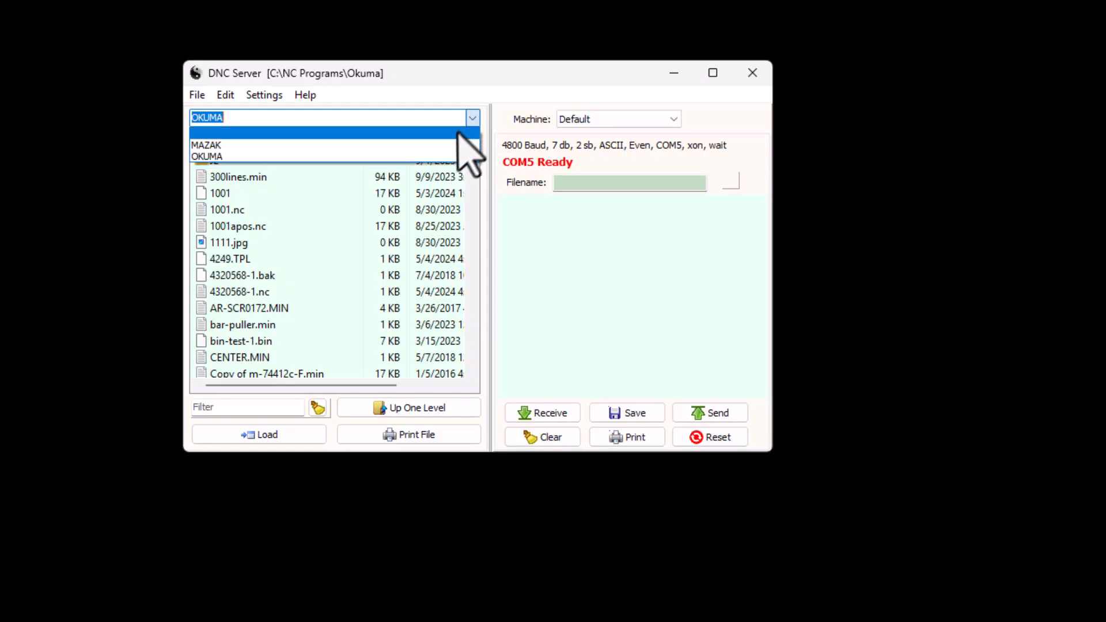
{"action": "left_click", "coordinate": [454, 145]}
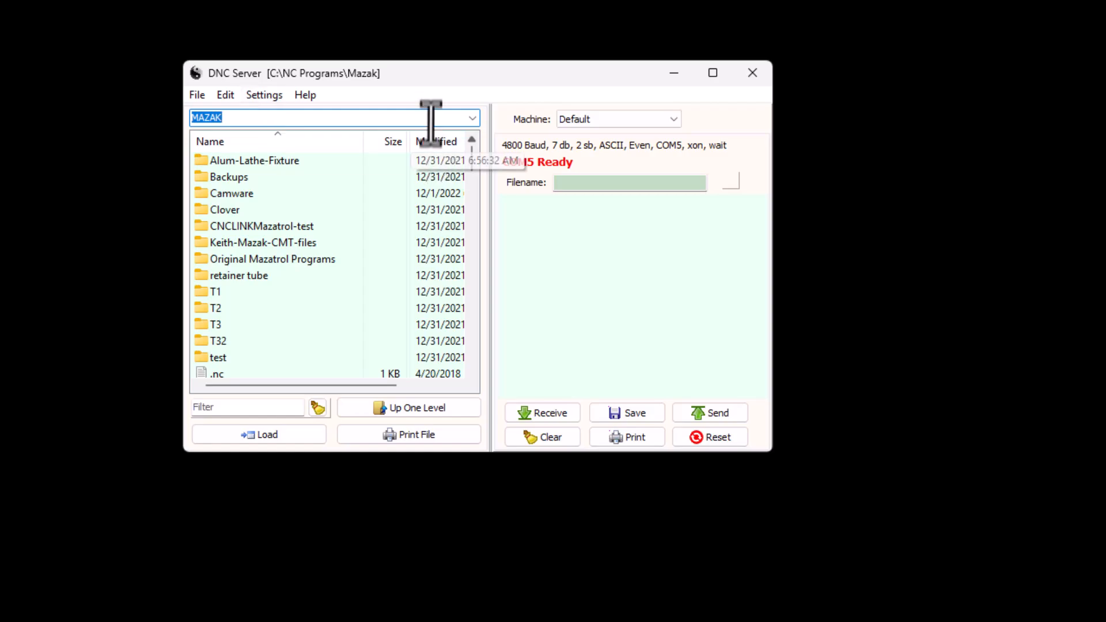
Check the file directory settings in the Default machine's configuration and close it without saving.
{"action": "left_click", "coordinate": [266, 97]}
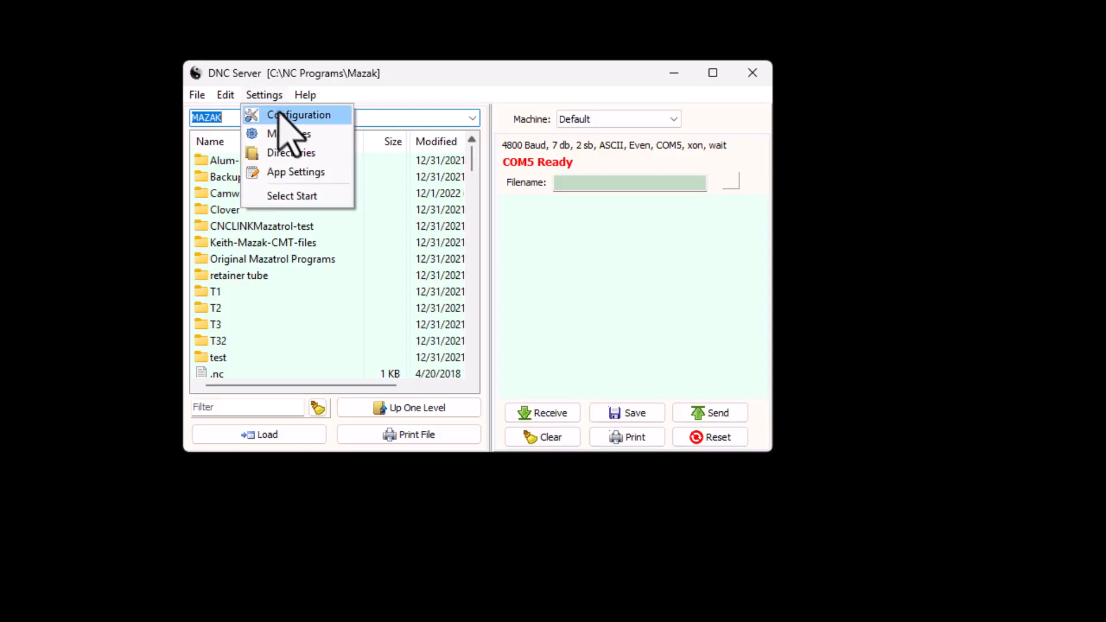
{"action": "left_click", "coordinate": [279, 114]}
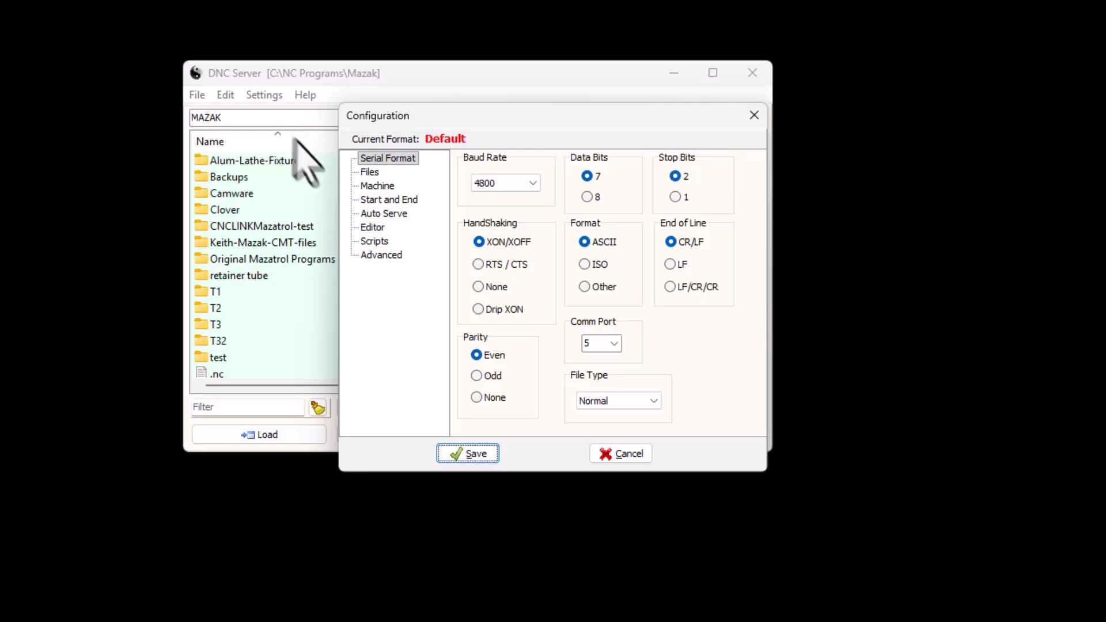
{"action": "left_click", "coordinate": [369, 172]}
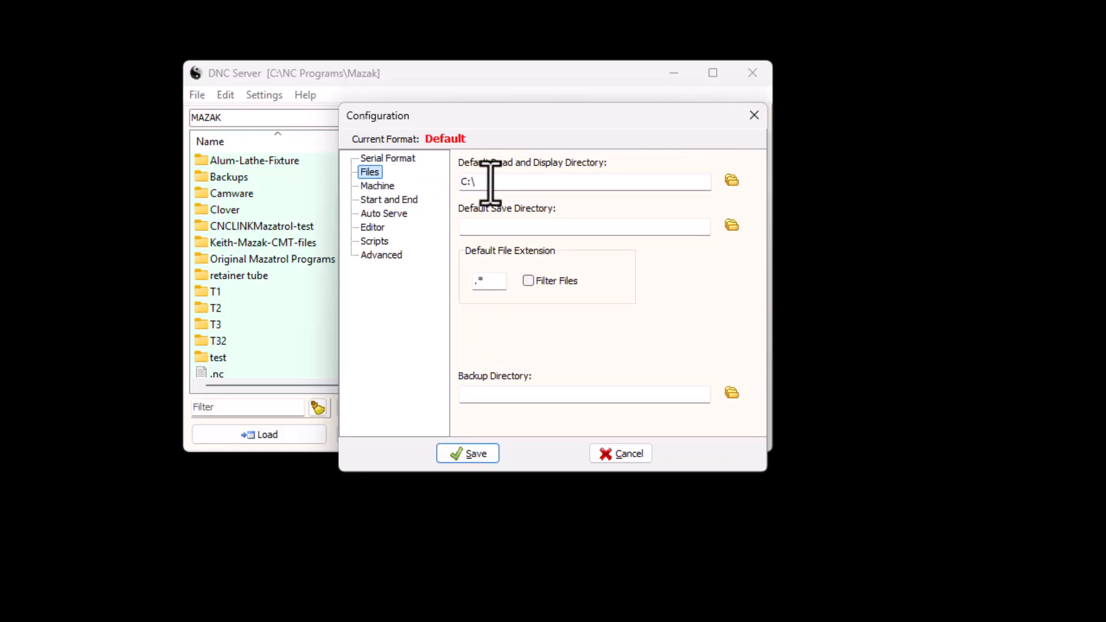
{"action": "left_click", "coordinate": [606, 455]}
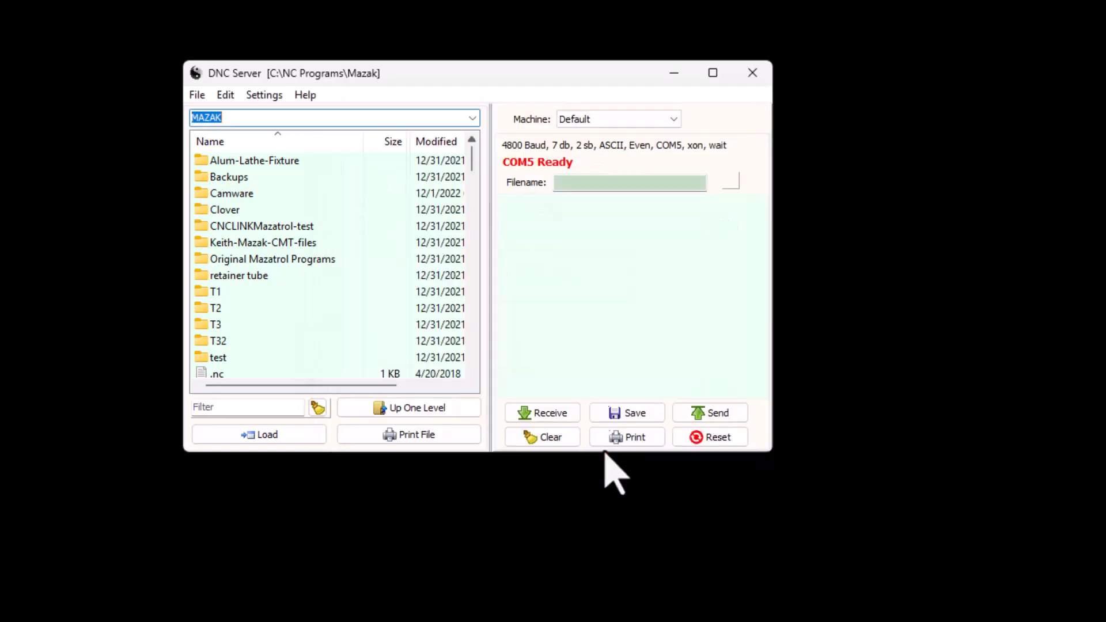
Switch to the Mazak machine and save C:\NC Programs\Mazak\ as its default read and display directory.
{"action": "left_click", "coordinate": [673, 117]}
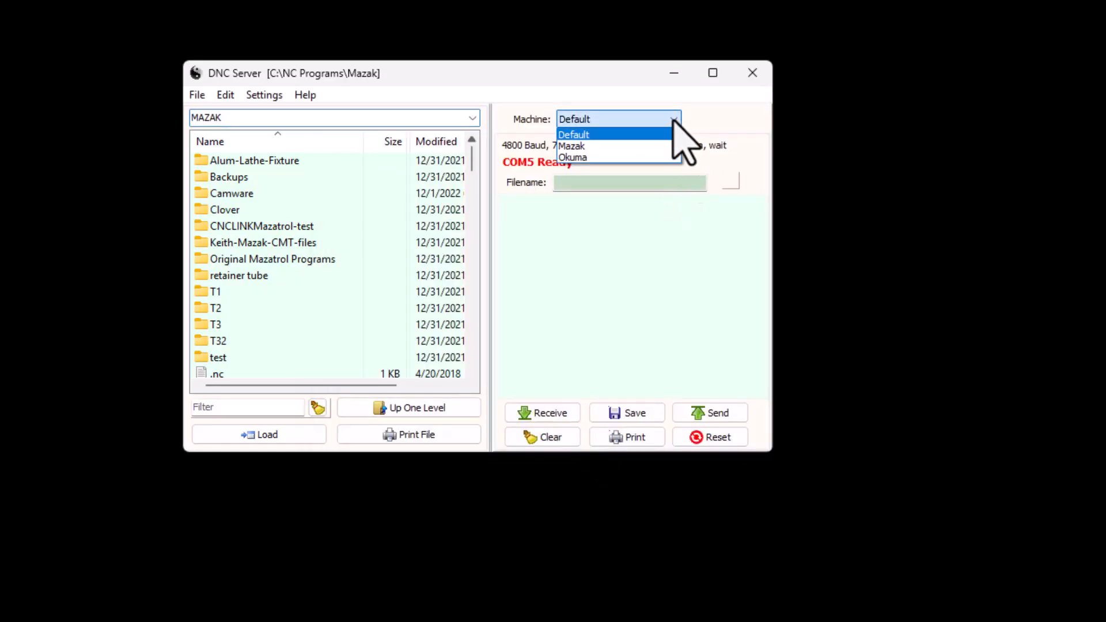
{"action": "left_click", "coordinate": [650, 146]}
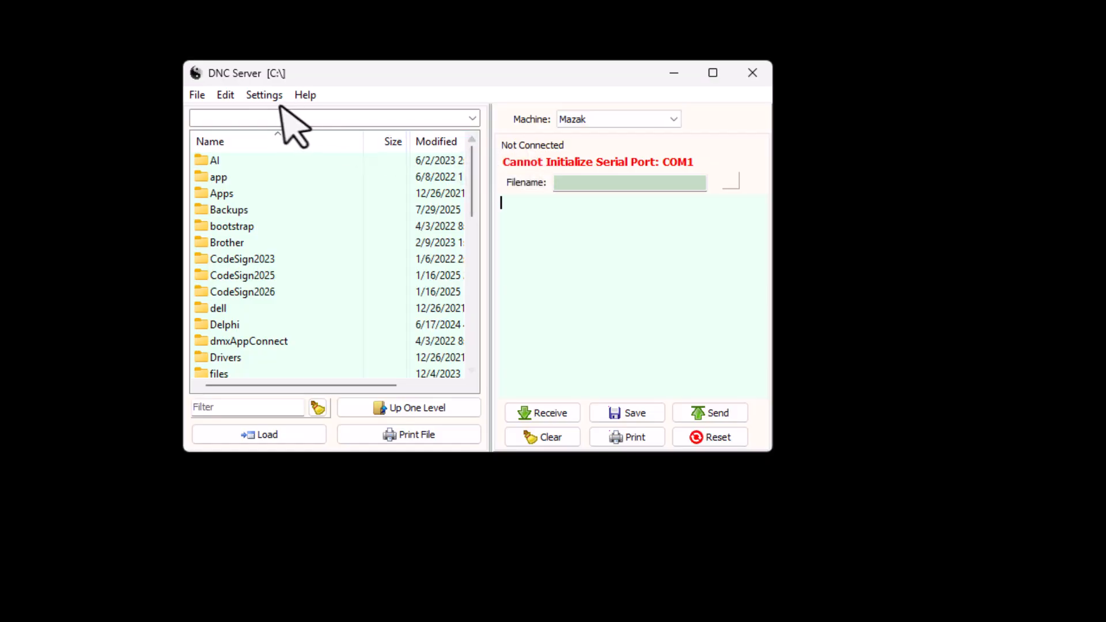
{"action": "left_click", "coordinate": [266, 96]}
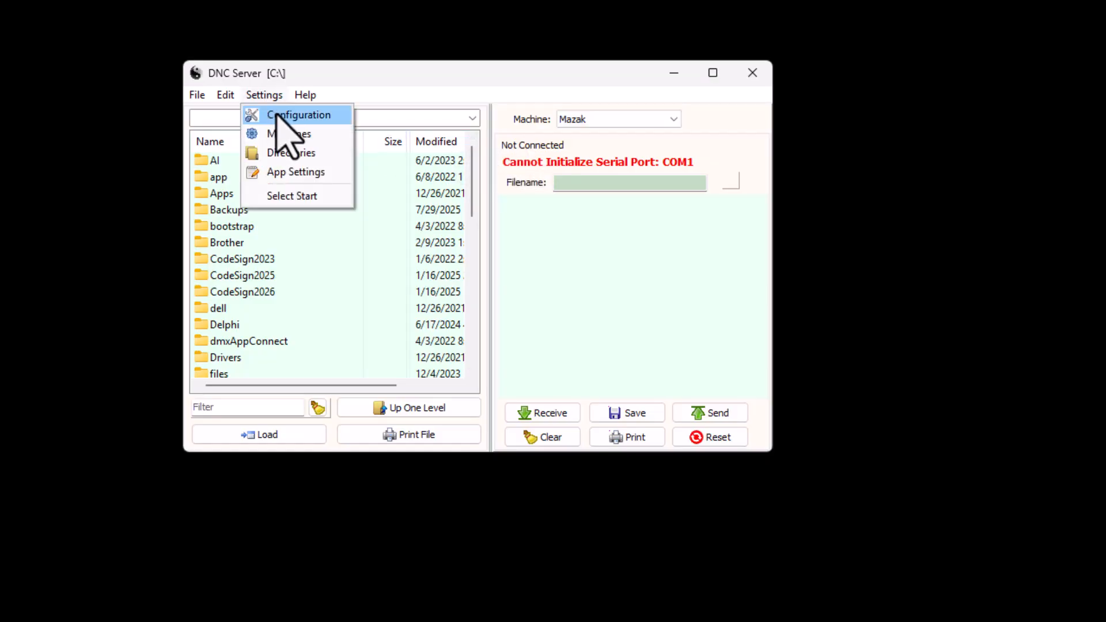
{"action": "left_click", "coordinate": [283, 117]}
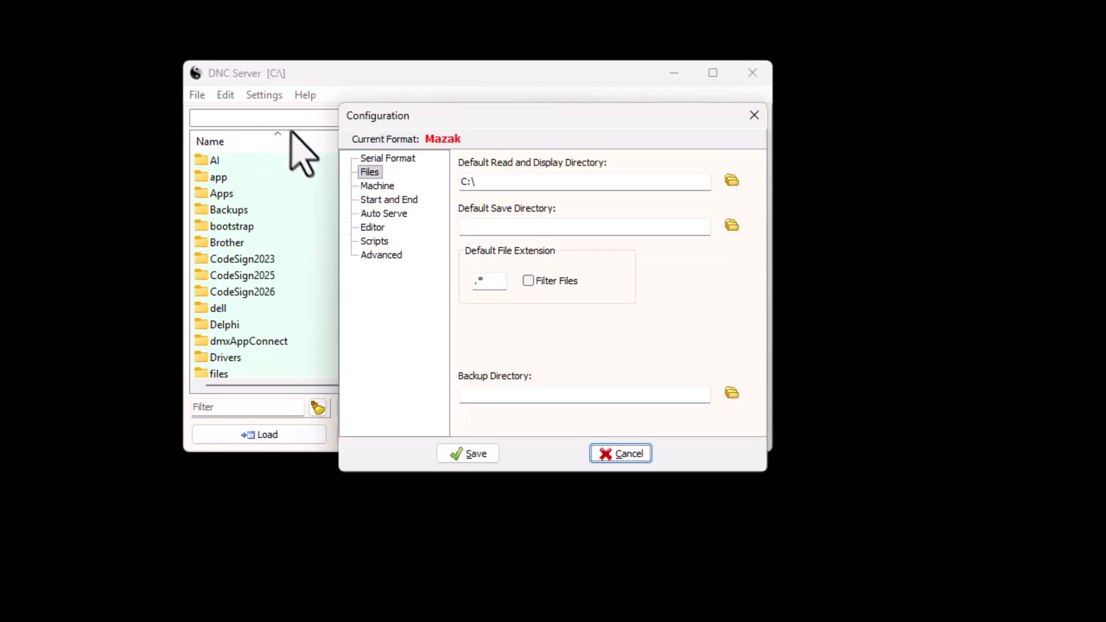
{"action": "left_click", "coordinate": [731, 181]}
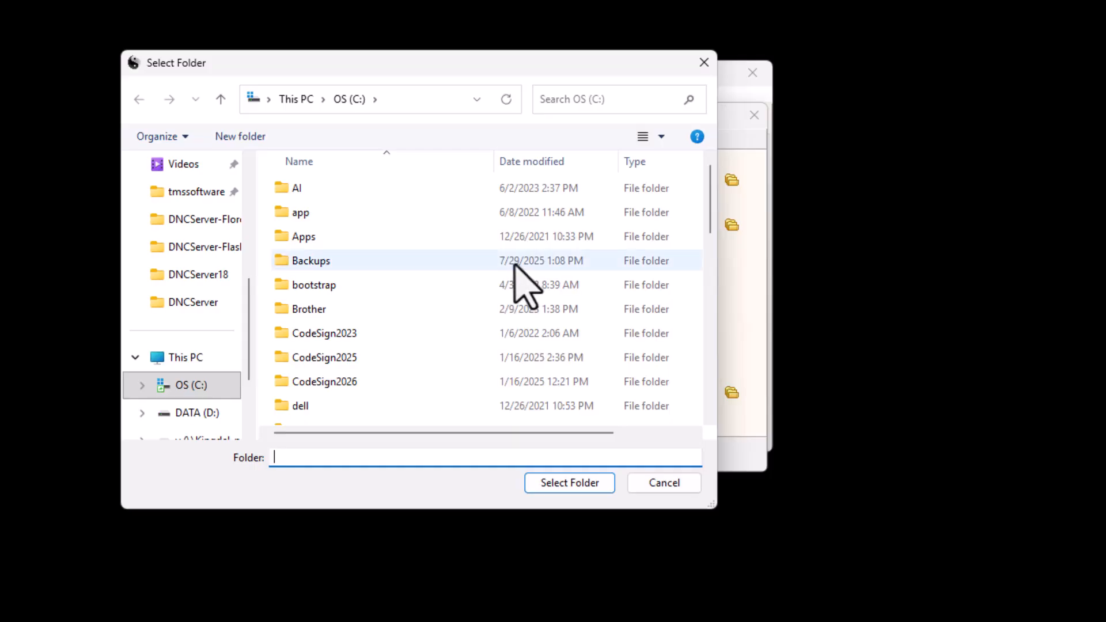
{"action": "scroll", "coordinate": [413, 326], "scroll_direction": "down", "scroll_amount": 5}
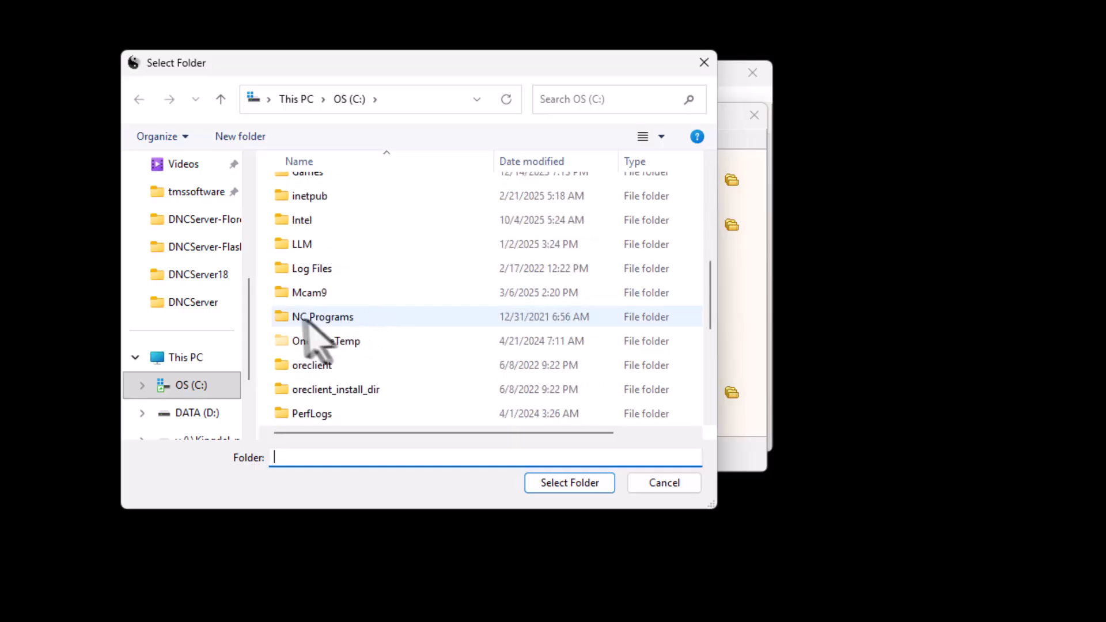
{"action": "double_click", "coordinate": [285, 318]}
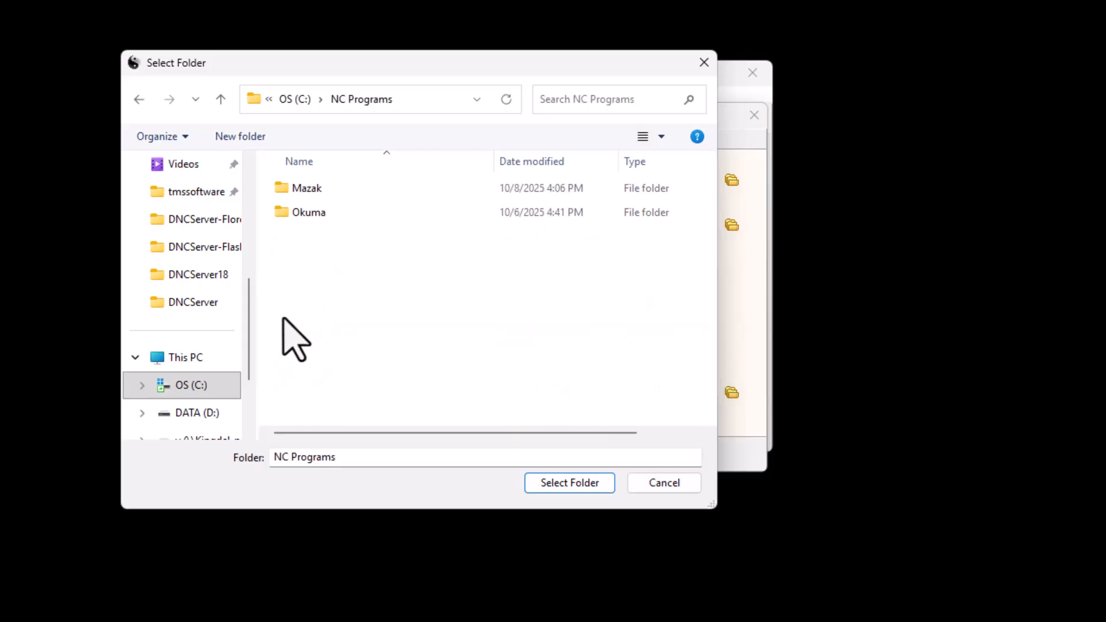
{"action": "left_click", "coordinate": [289, 197]}
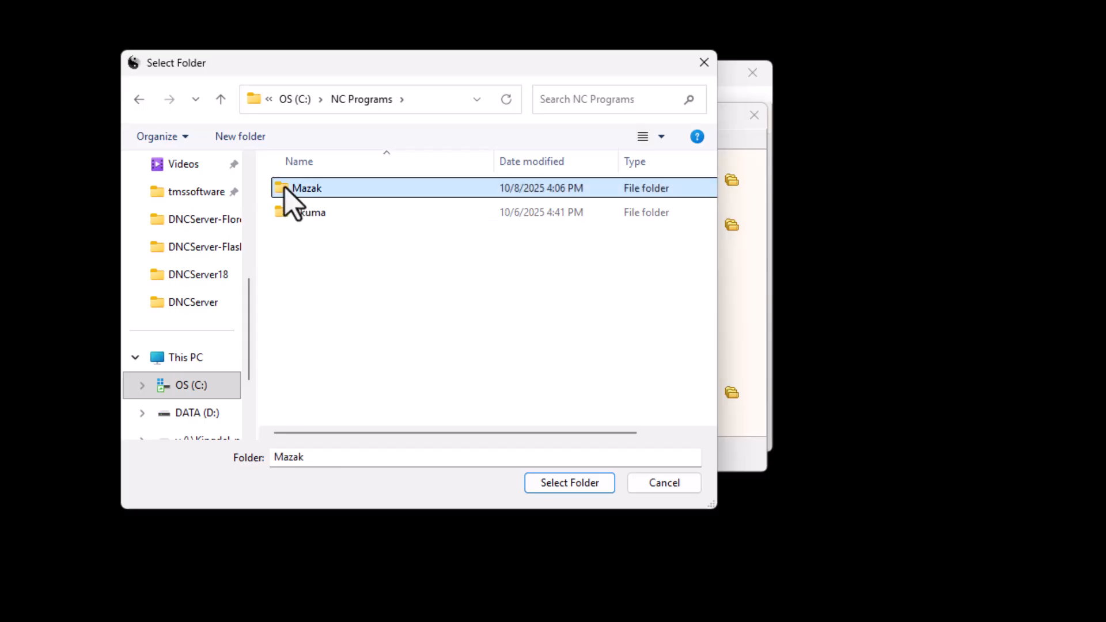
{"action": "left_click", "coordinate": [569, 484]}
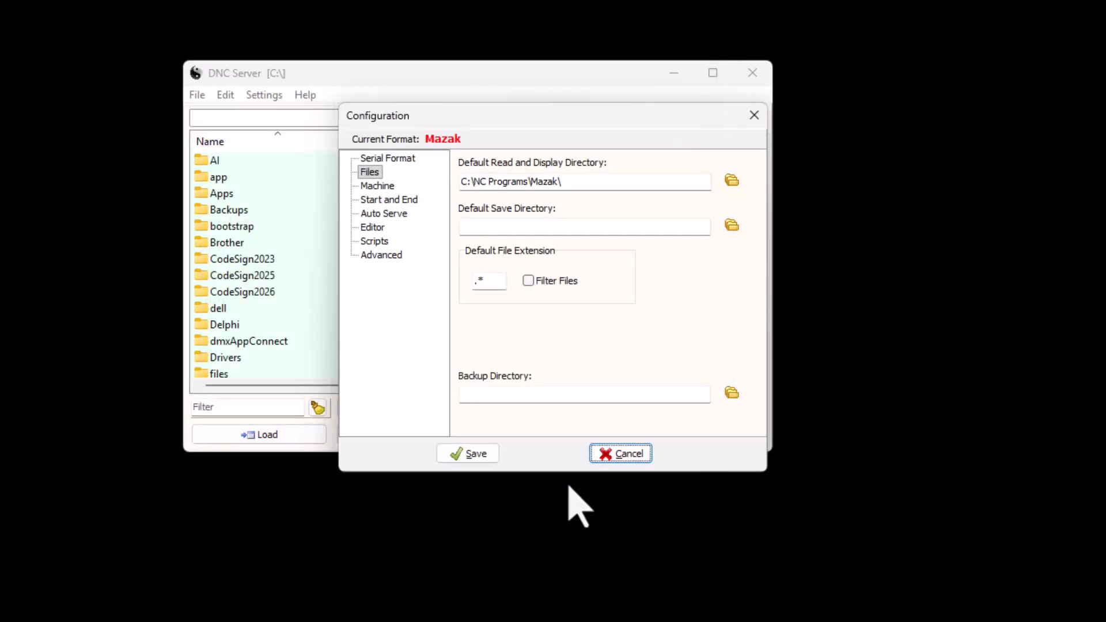
{"action": "left_click", "coordinate": [479, 454]}
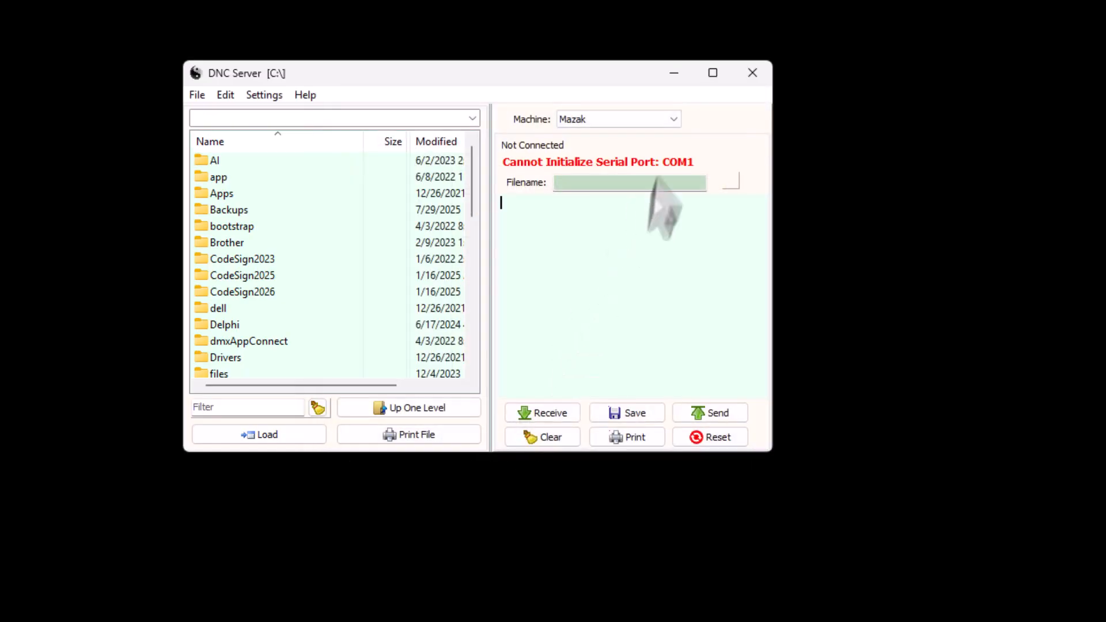
Switch to the Okuma machine and save C:\NC Programs\Okuma\ as its default read and display directory.
{"action": "left_click", "coordinate": [676, 120]}
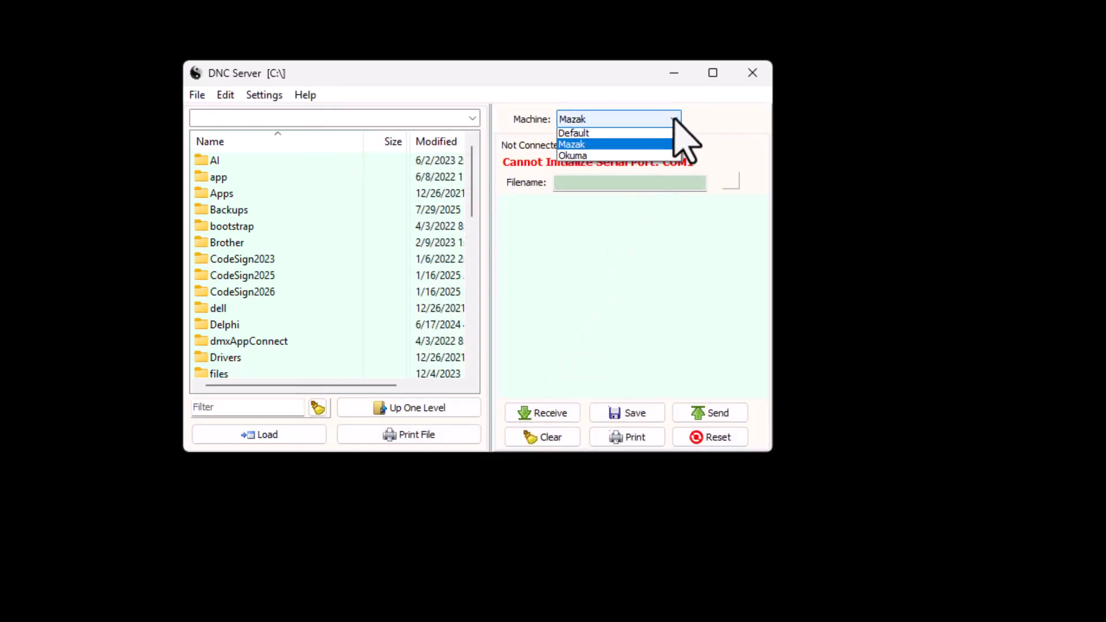
{"action": "left_click", "coordinate": [655, 156]}
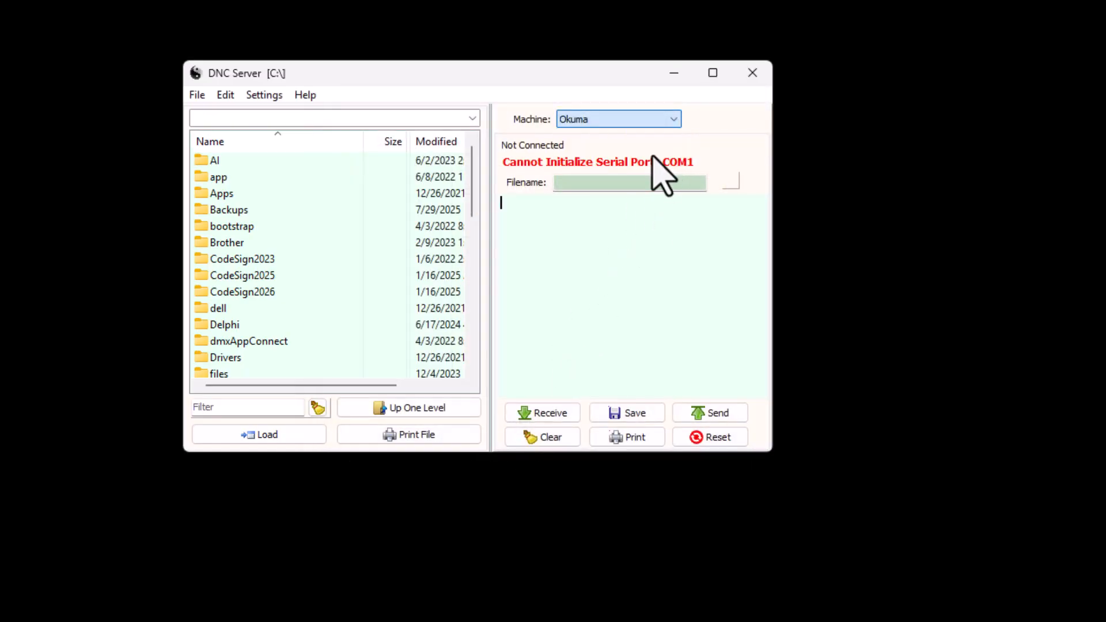
{"action": "left_click", "coordinate": [263, 95]}
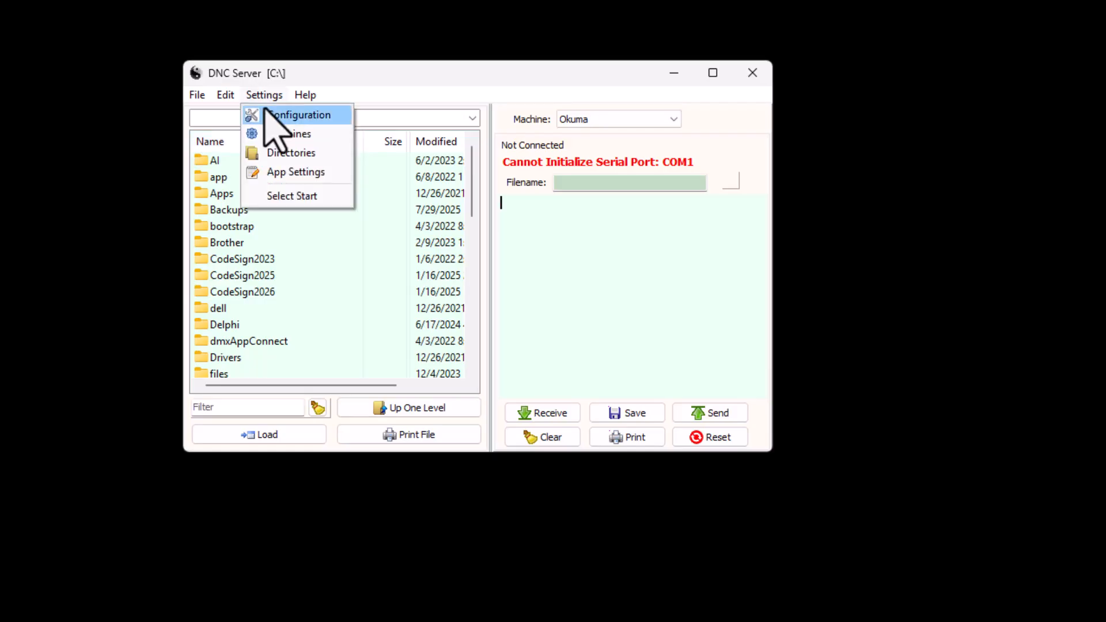
{"action": "left_click", "coordinate": [269, 115]}
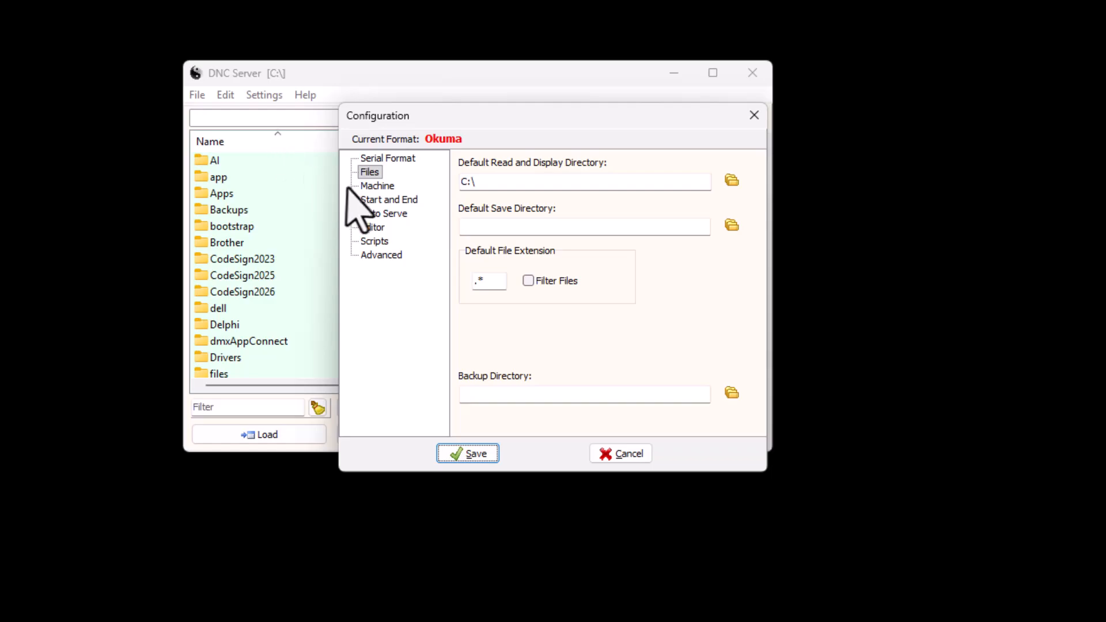
{"action": "left_click", "coordinate": [732, 181]}
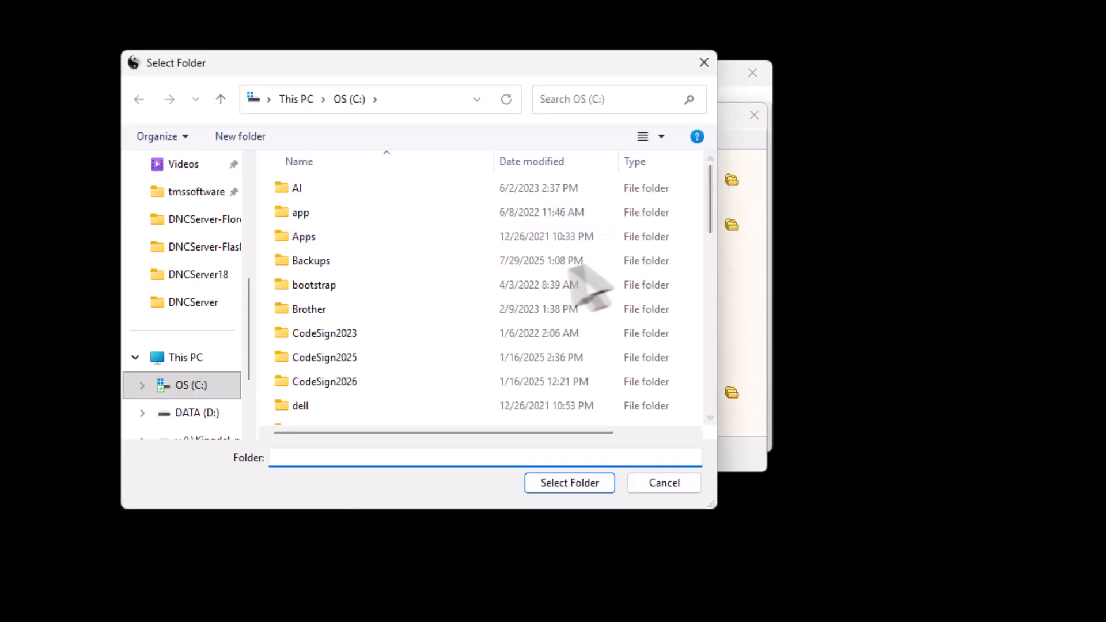
{"action": "scroll", "coordinate": [455, 332], "scroll_direction": "down", "scroll_amount": 5}
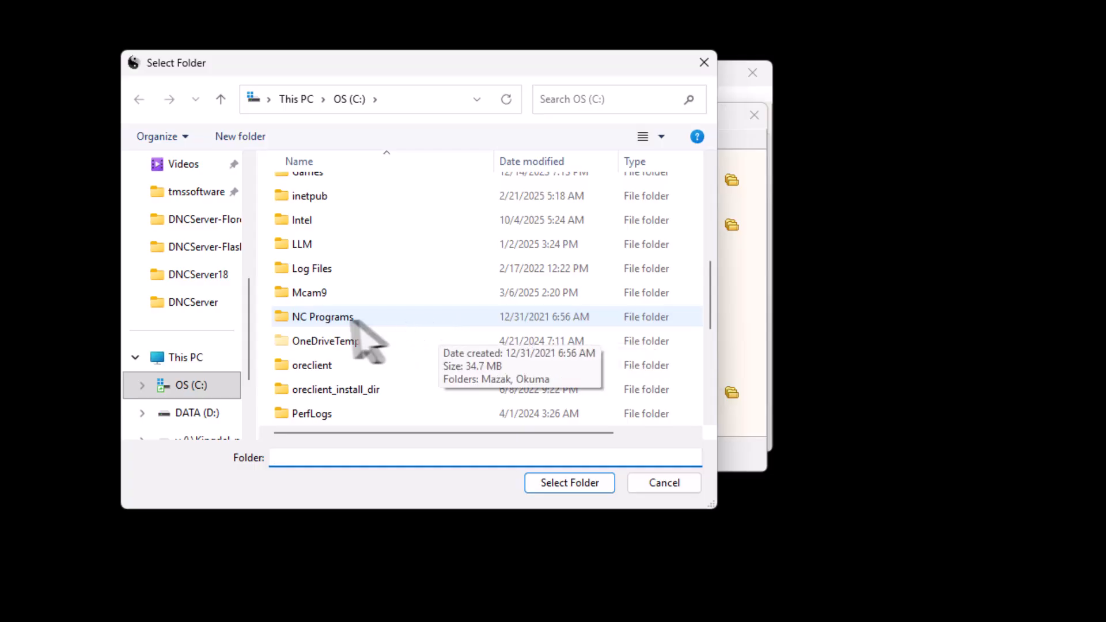
{"action": "left_click", "coordinate": [278, 317]}
{"action": "double_click", "coordinate": [278, 318]}
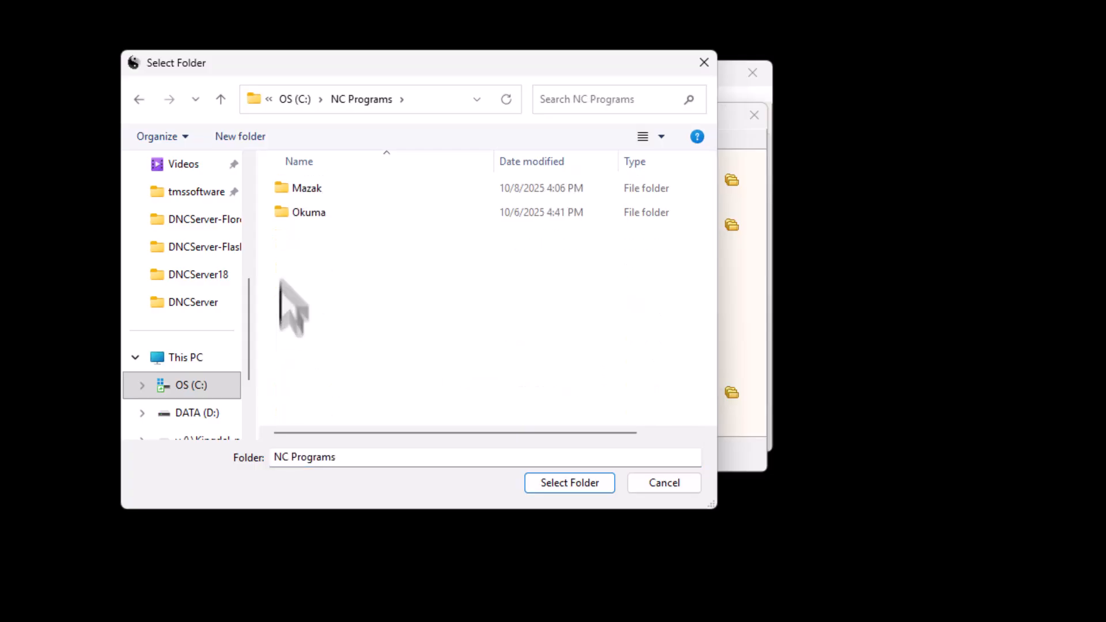
{"action": "left_click", "coordinate": [282, 215]}
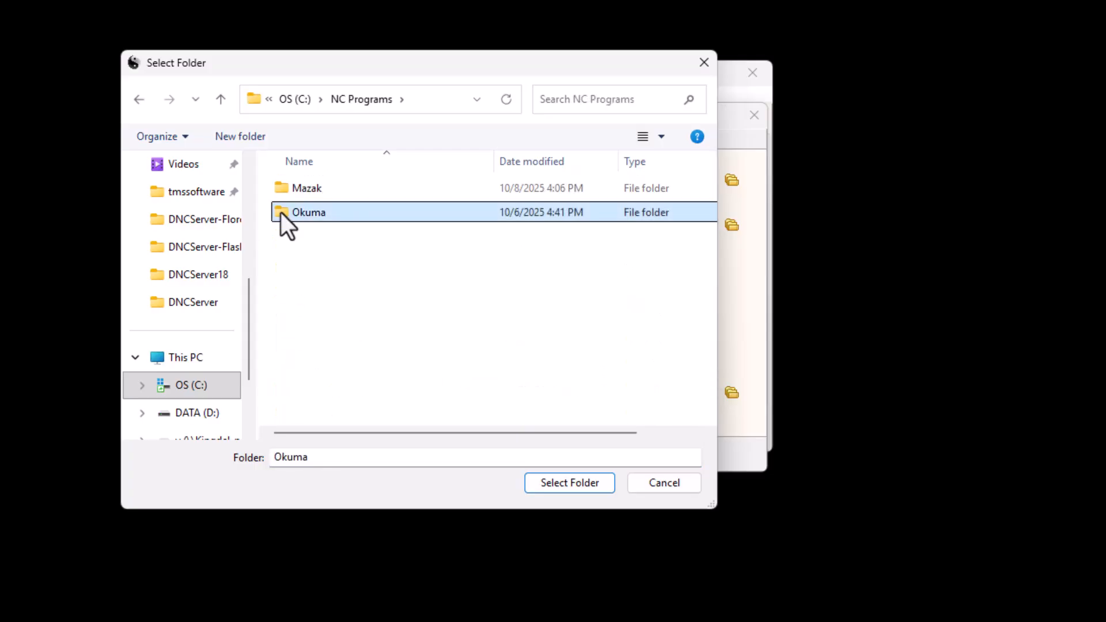
{"action": "left_click", "coordinate": [540, 487]}
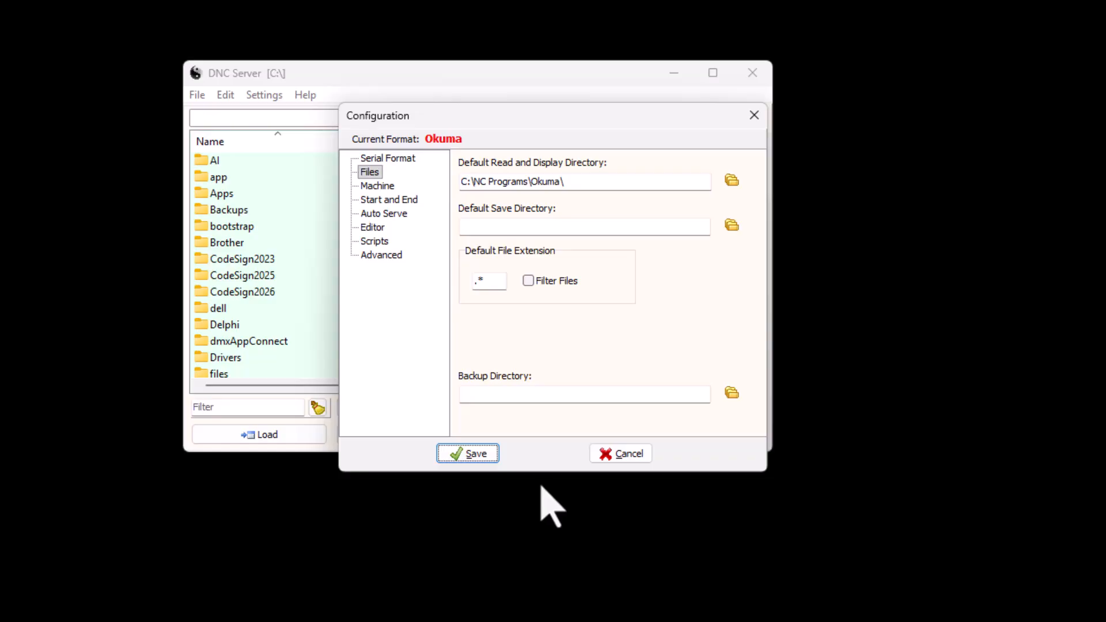
{"action": "left_click", "coordinate": [490, 455]}
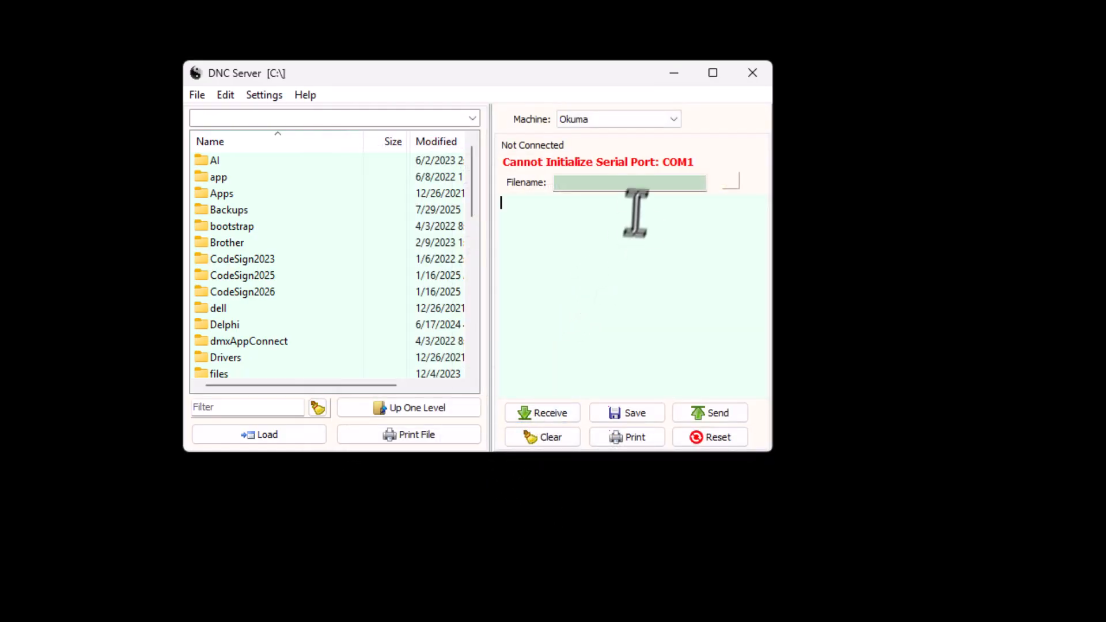
Try the default directories by switching the machine to Mazak and back to Okuma.
{"action": "left_click", "coordinate": [673, 119]}
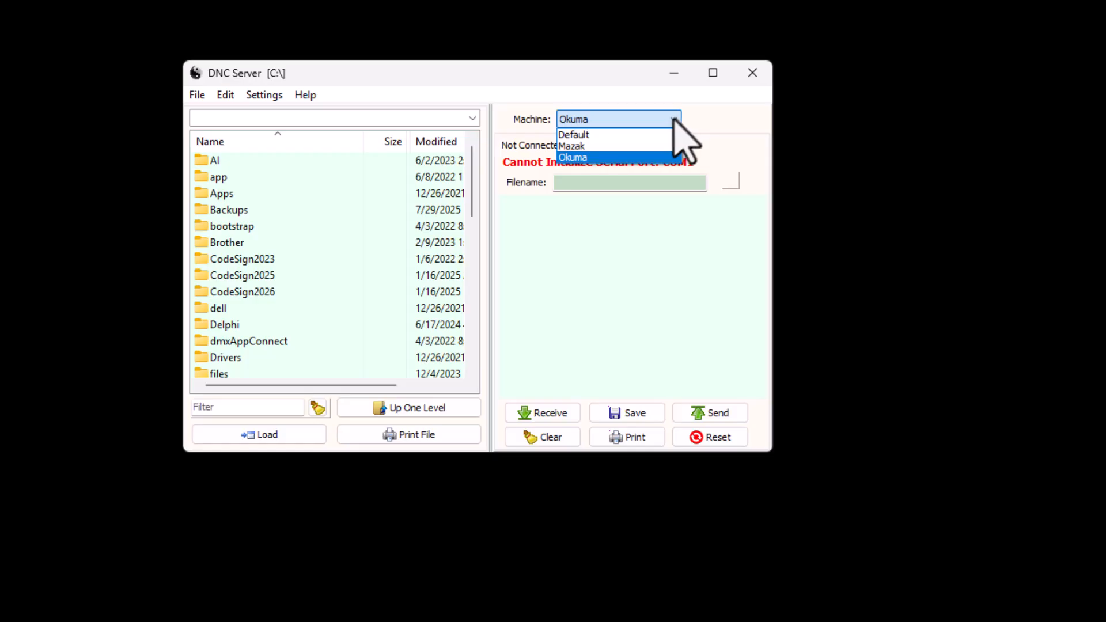
{"action": "left_click", "coordinate": [661, 147]}
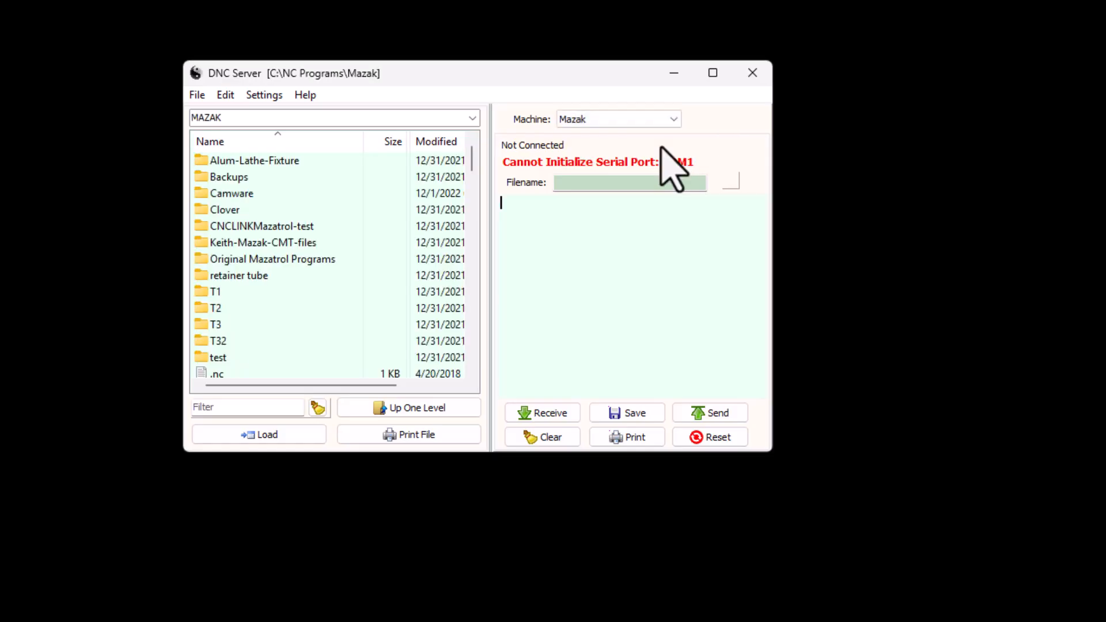
{"action": "left_click", "coordinate": [674, 120]}
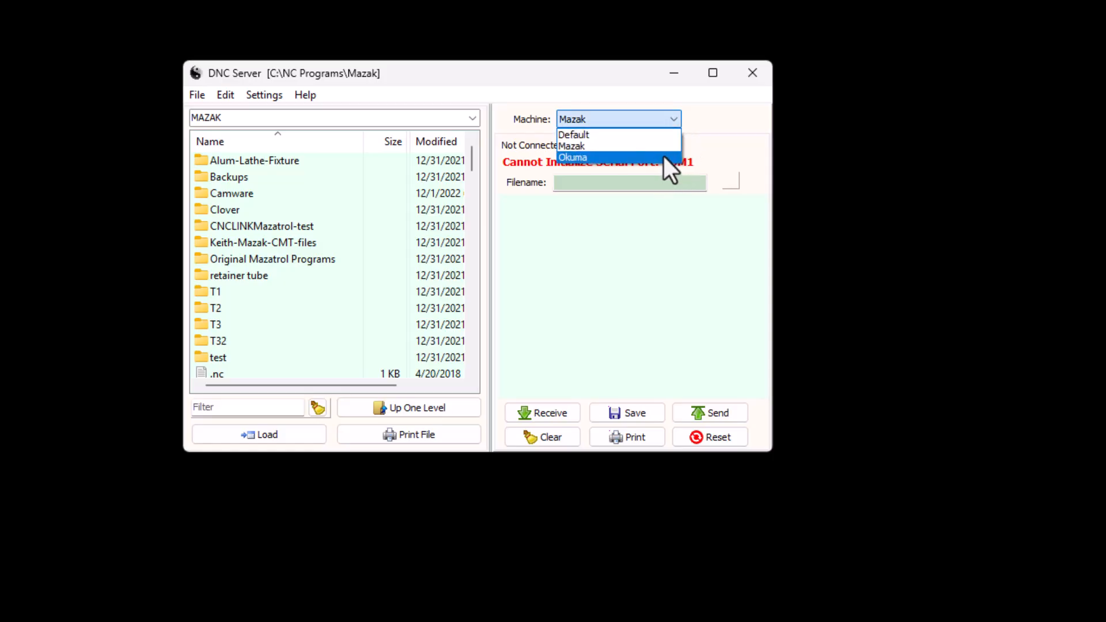
{"action": "left_click", "coordinate": [664, 157]}
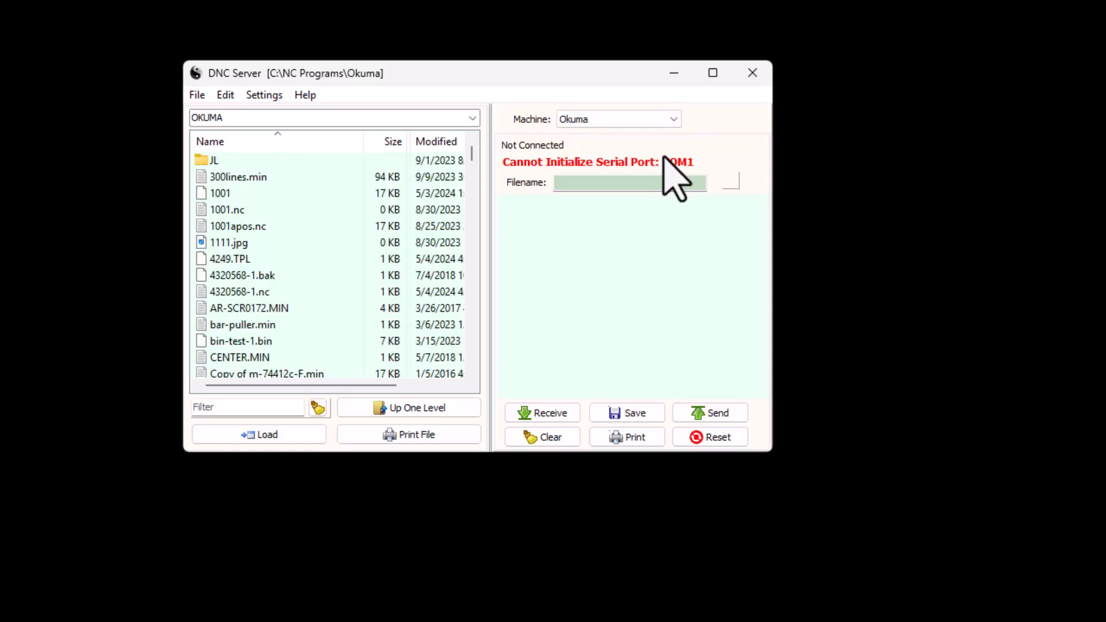